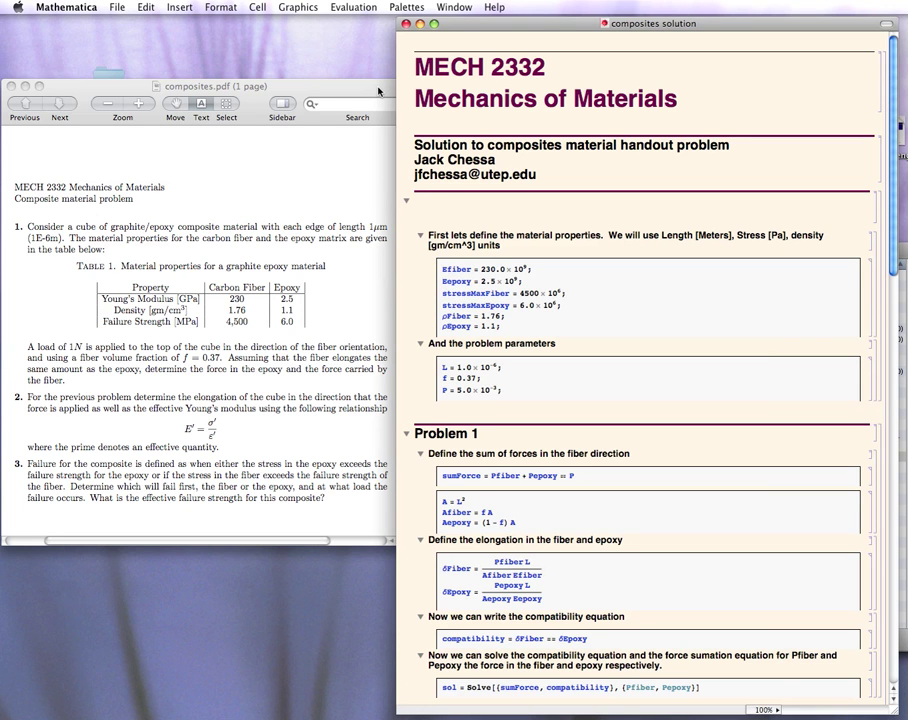
Step: Evaluate the notebook cells defining the fiber and epoxy material properties and the problem parameters L, f and P
left_click(378, 91)
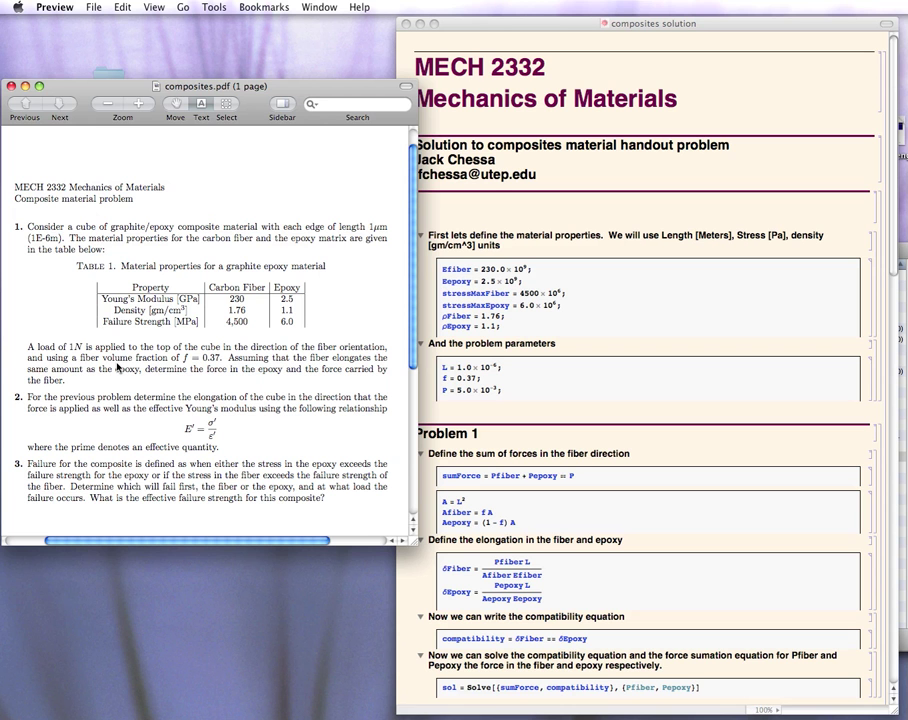
left_click(492, 390)
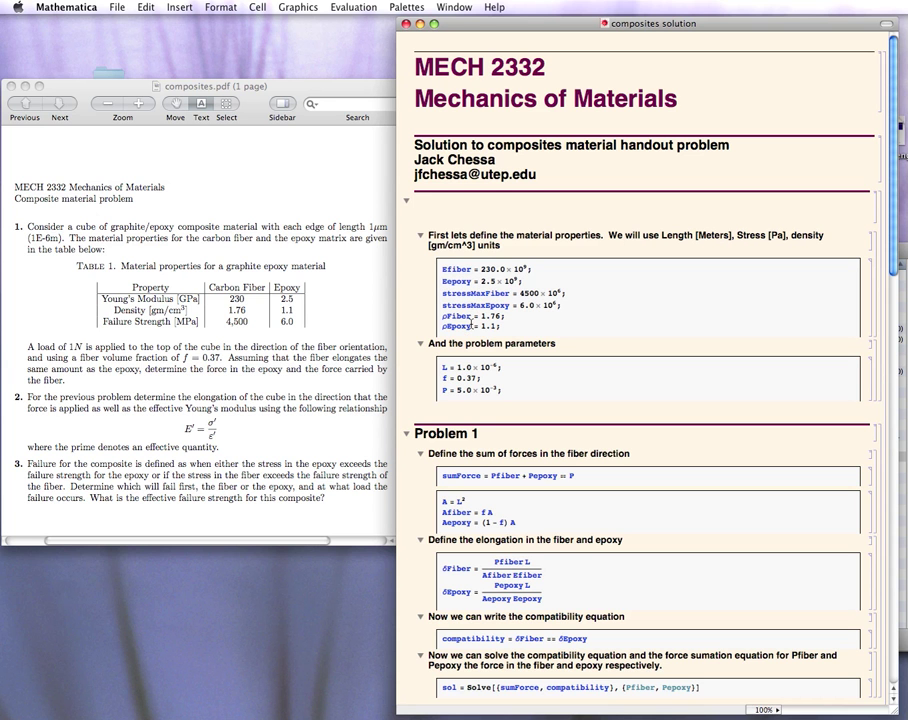
scroll(493, 321, "down", 2)
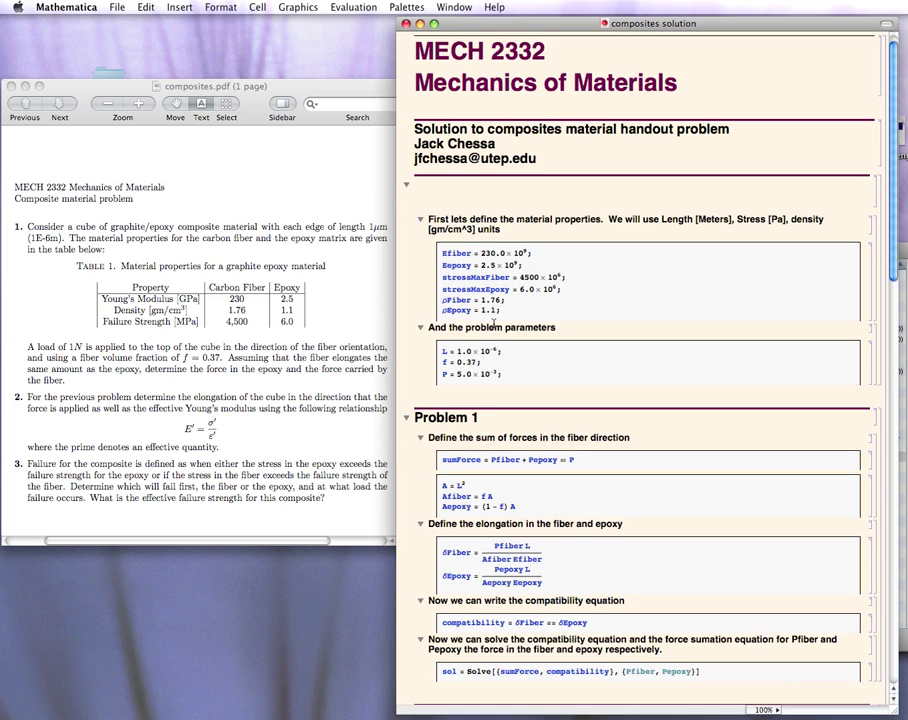
scroll(493, 321, "down", 5)
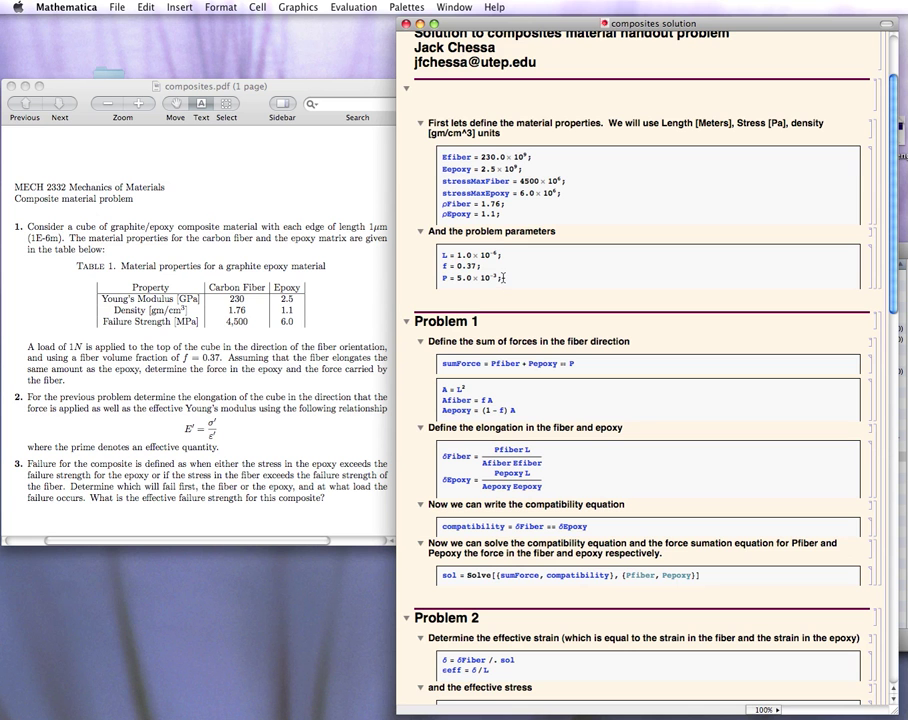
scroll(507, 278, "down", 6)
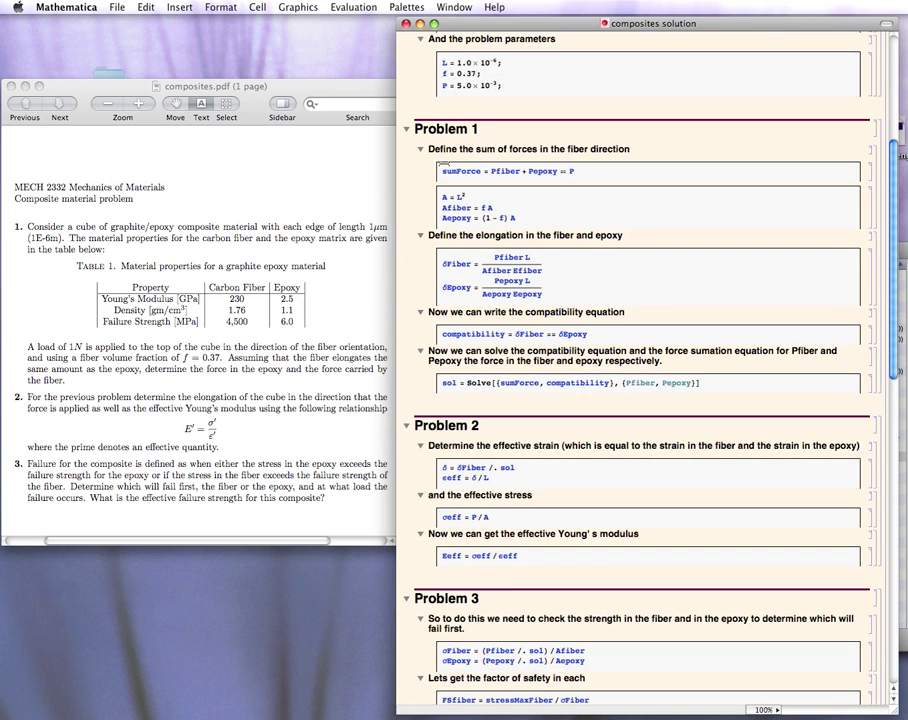
scroll(441, 160, "up", 6)
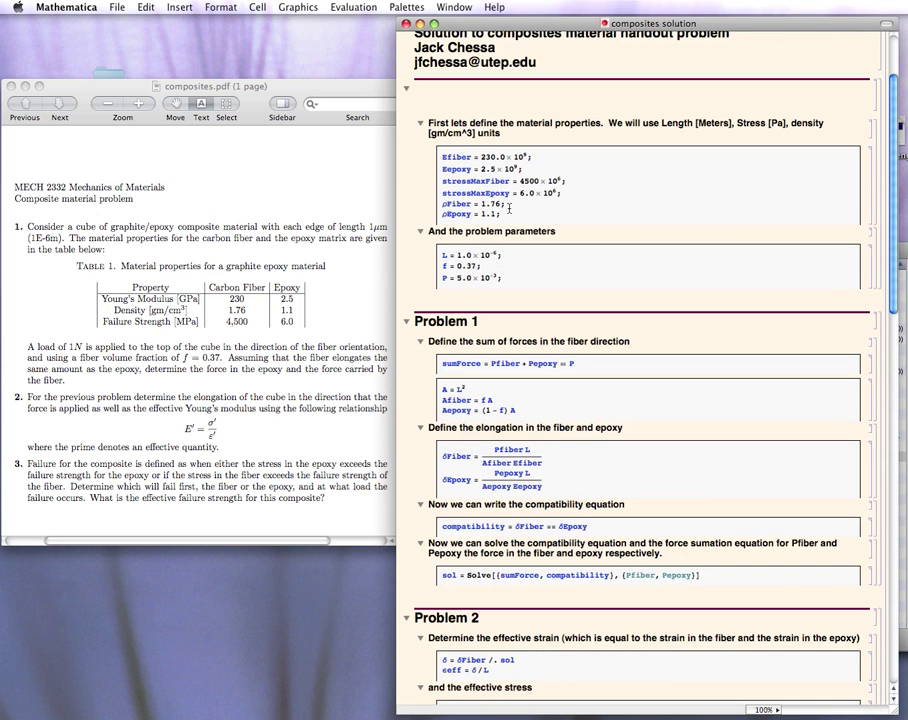
key("shift+Return")
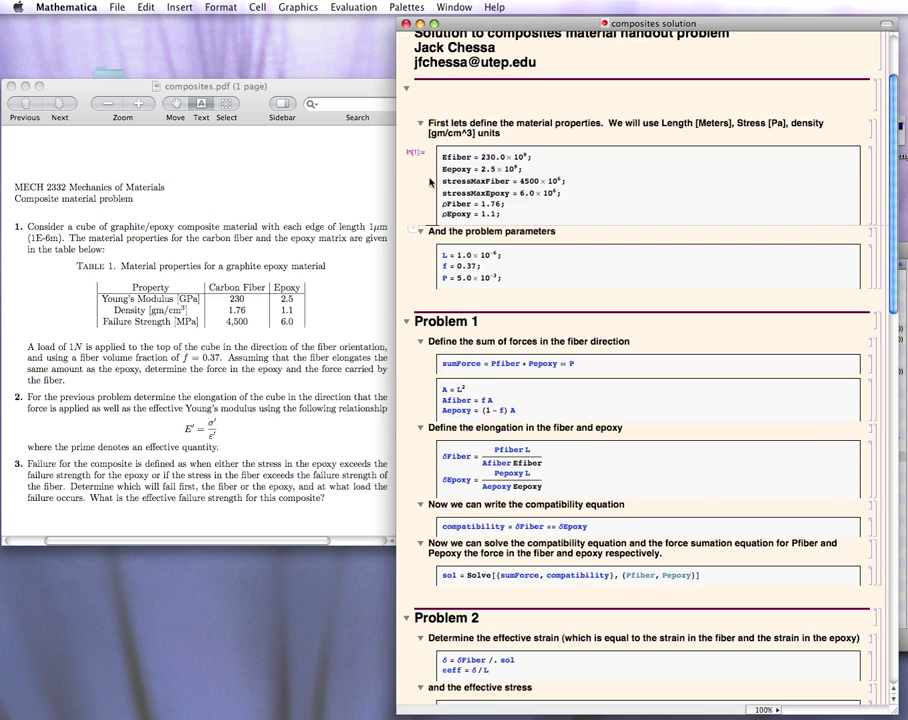
left_click(509, 278)
key("shift+Return")
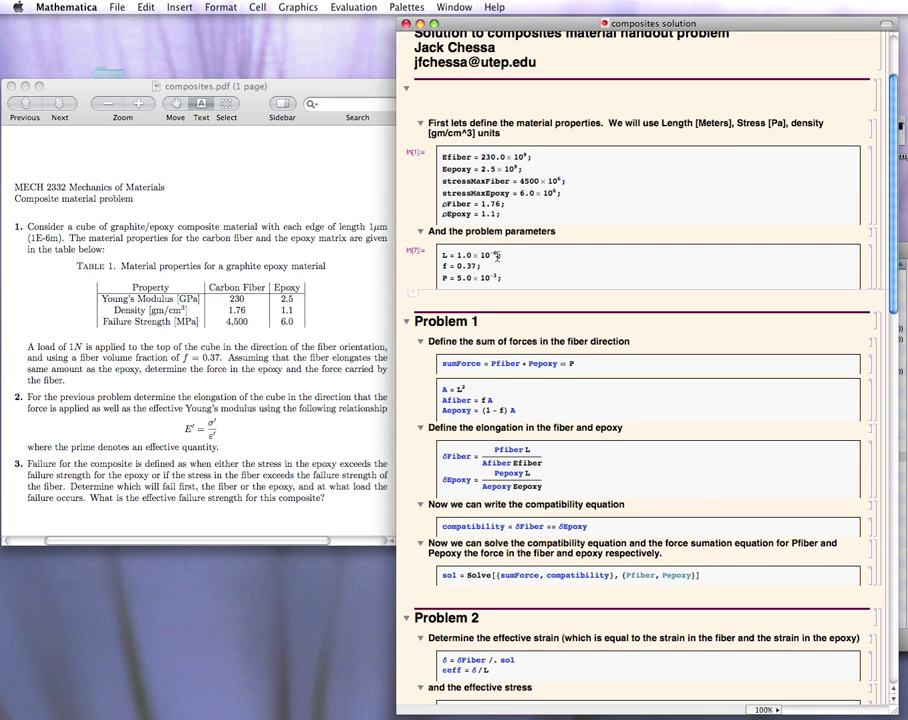
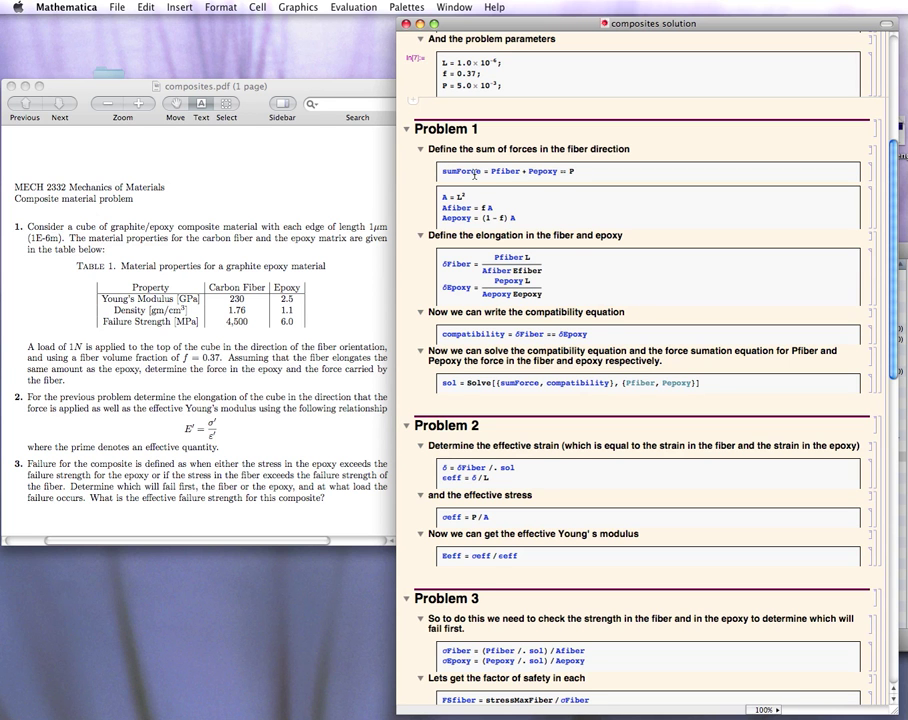
Step: Evaluate the sumForce equation and the cell defining the total, fiber and epoxy areas in Problem 1
left_click_drag(491, 171, 583, 171)
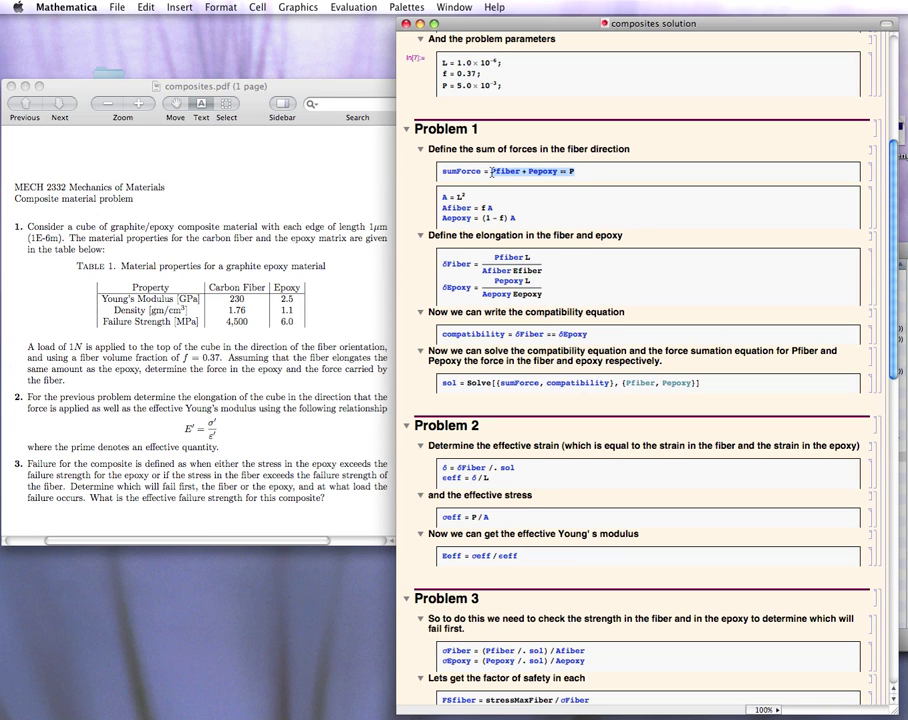
left_click(537, 196)
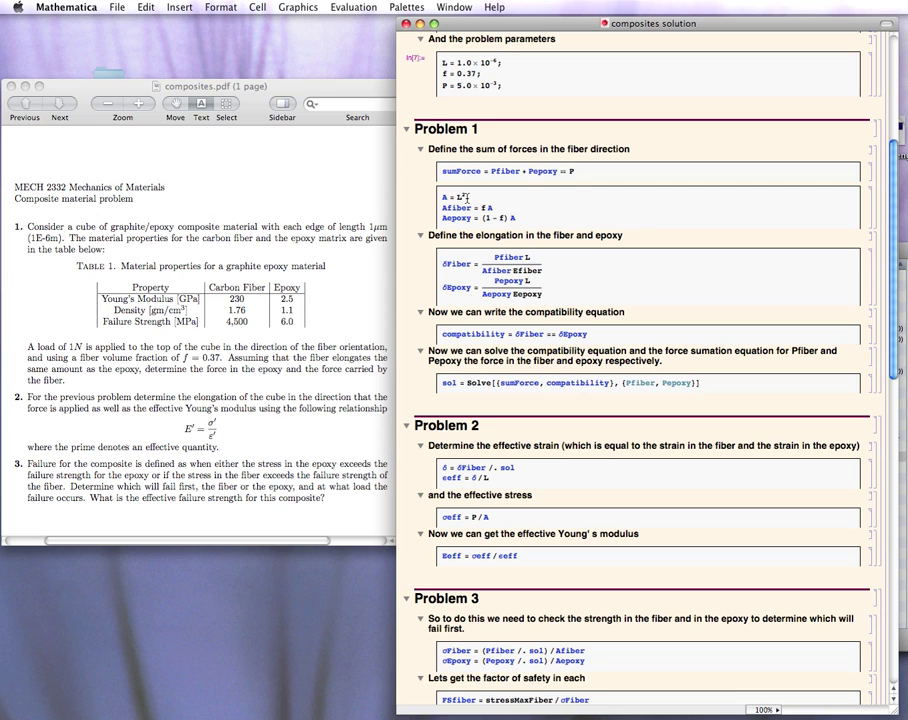
left_click(600, 172)
key("shift+Return")
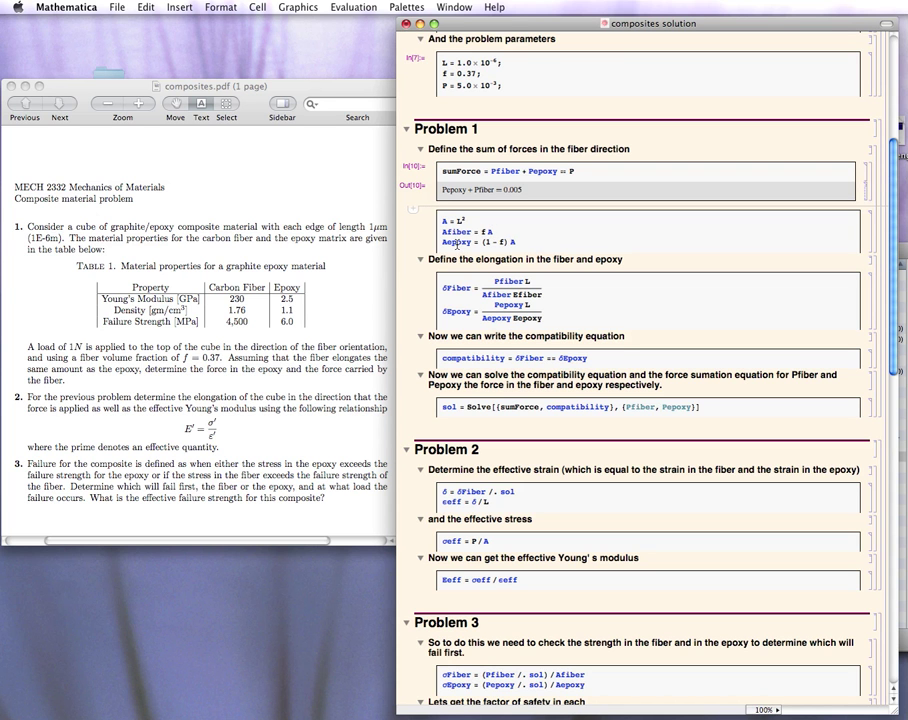
left_click(514, 242)
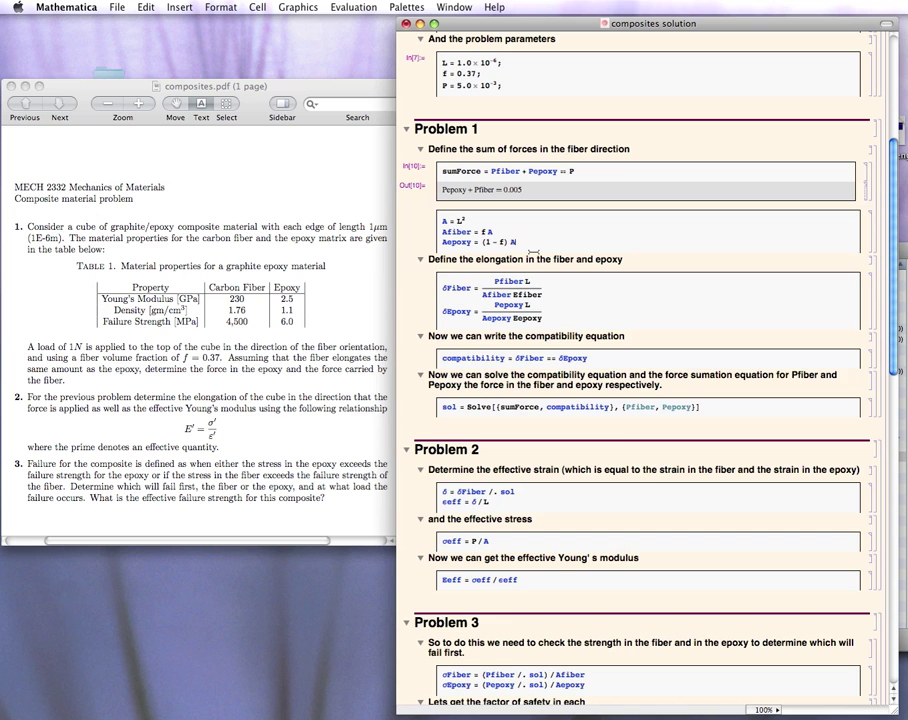
key("shift+Return")
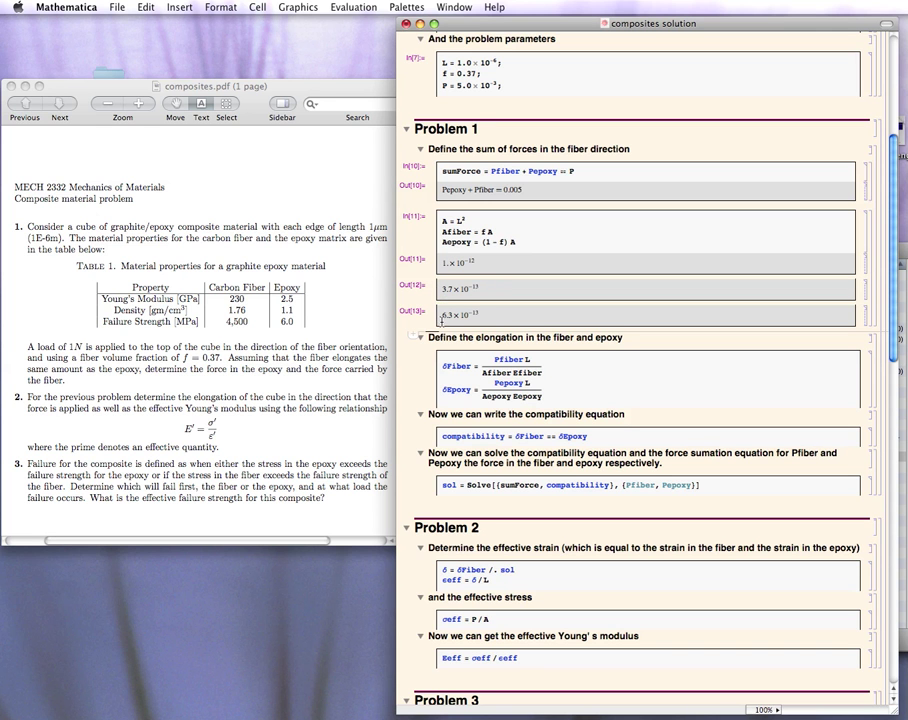
Step: Evaluate the cell defining the fiber and epoxy elongations δFiber and δEpoxy
scroll(476, 317, "down", 4)
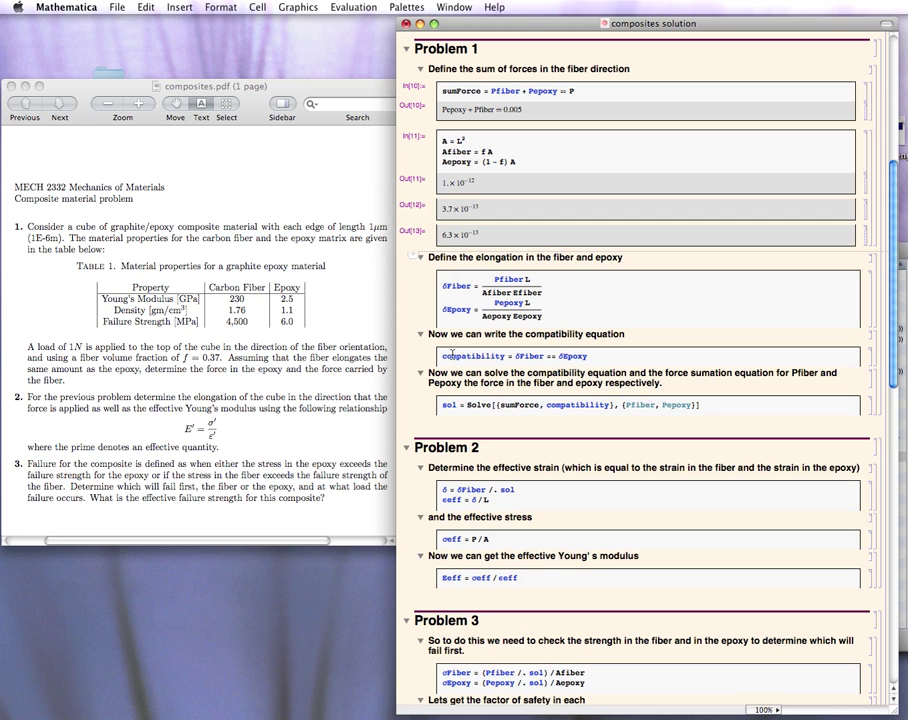
left_click_drag(443, 356, 589, 355)
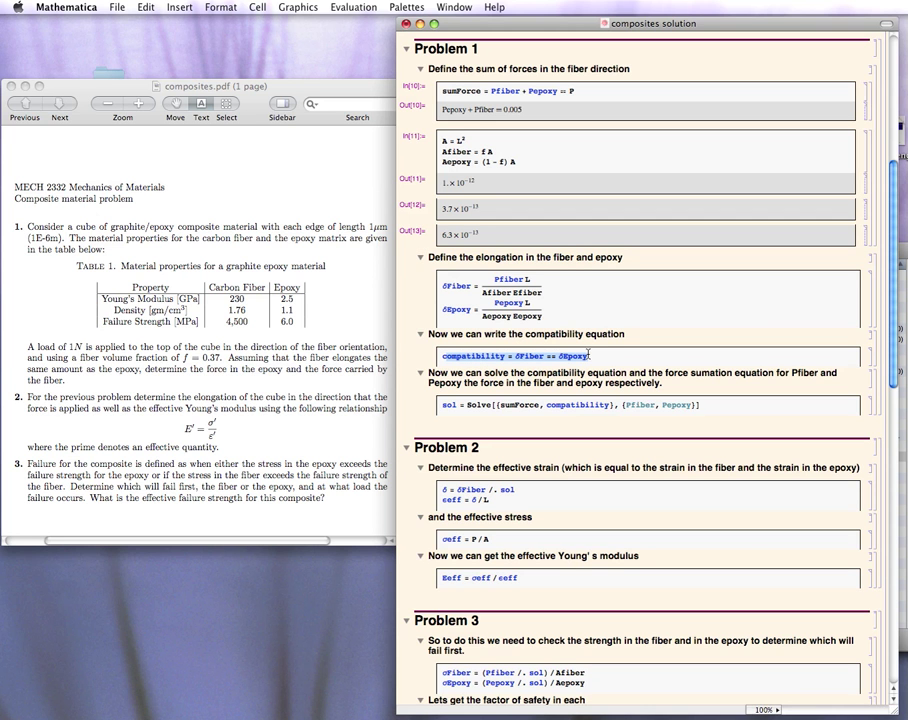
left_click(530, 357)
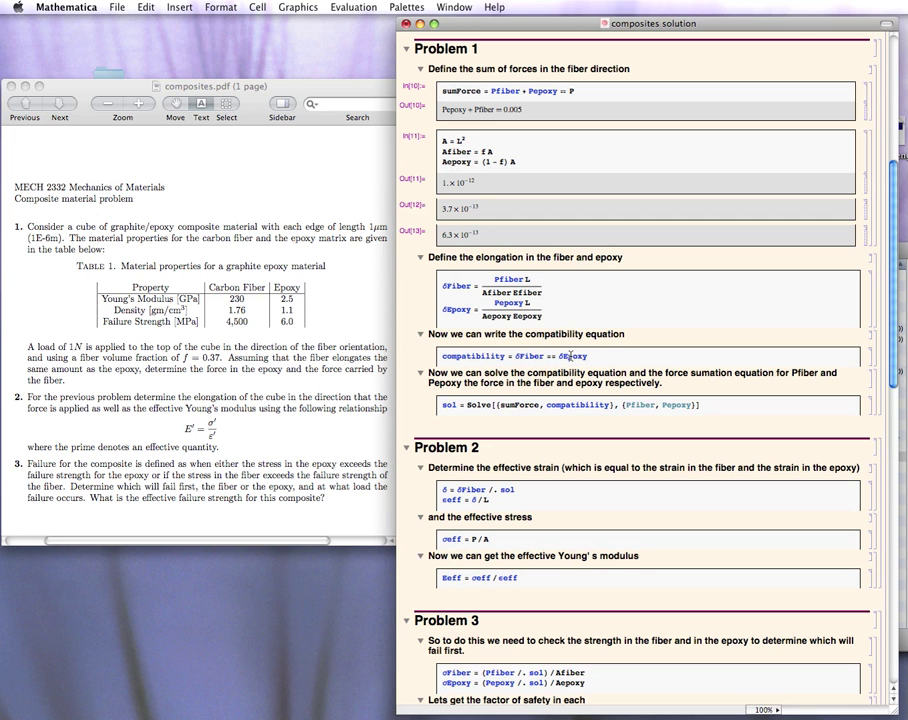
triple_click(440, 286)
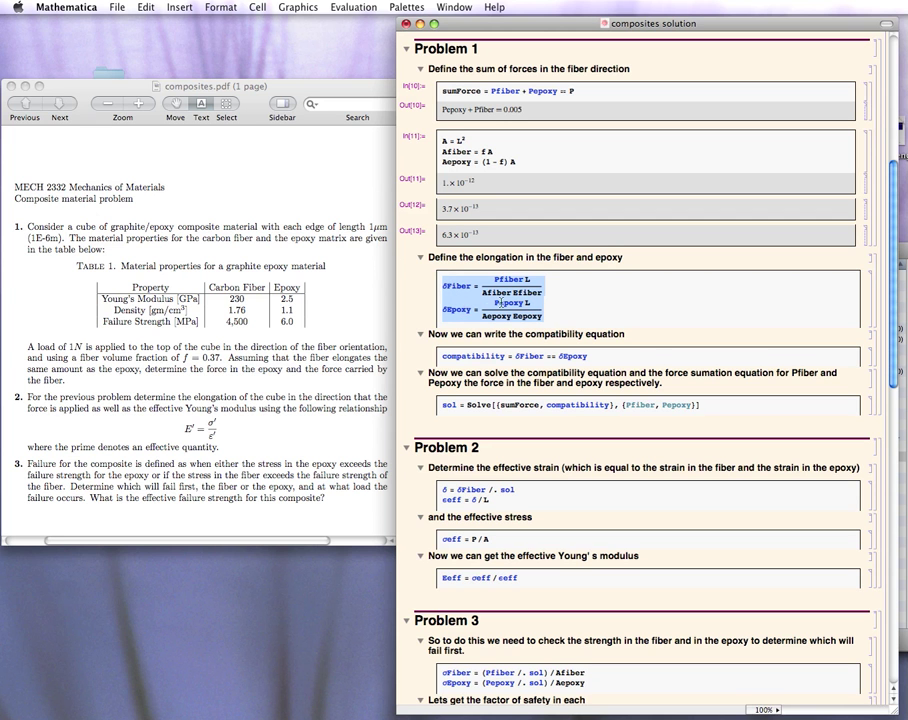
left_click(516, 279)
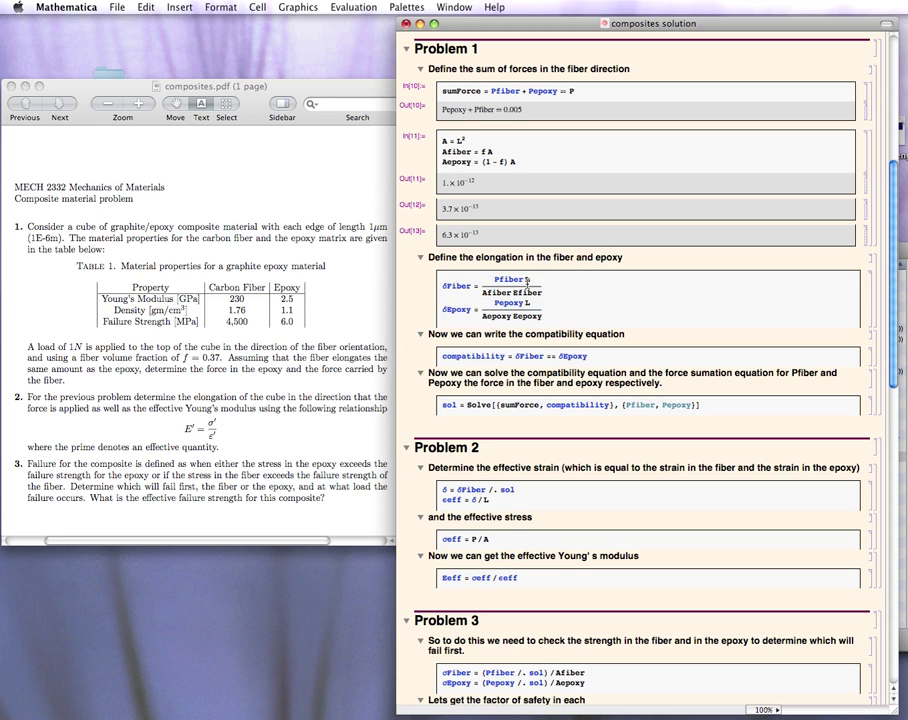
left_click(550, 313)
key("shift+Return")
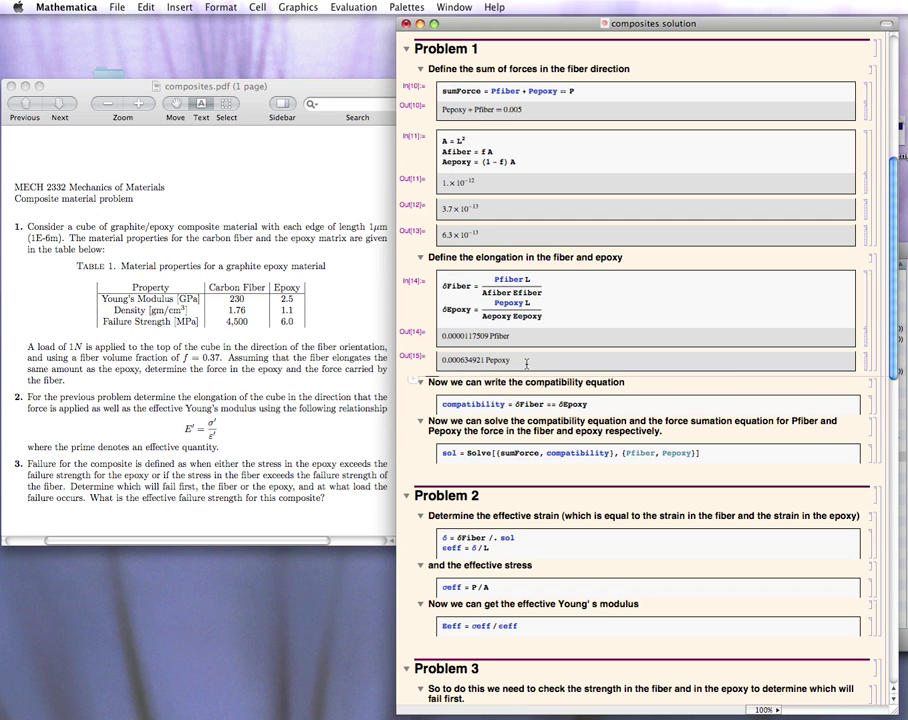
Step: Evaluate the compatibility equation that equates δFiber and δEpoxy
scroll(526, 364, "down", 3)
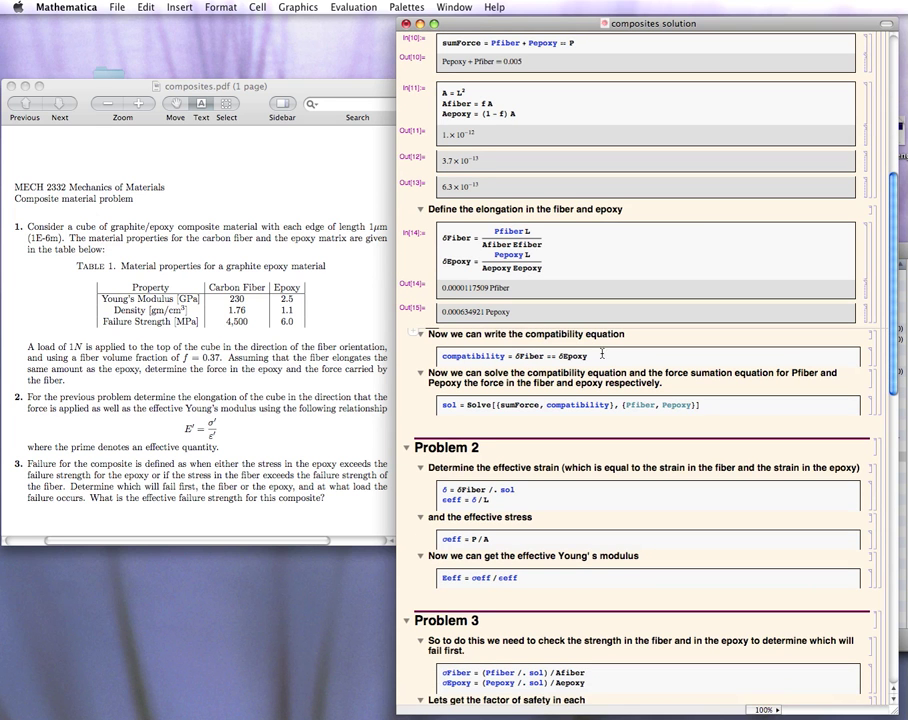
left_click_drag(514, 356, 589, 356)
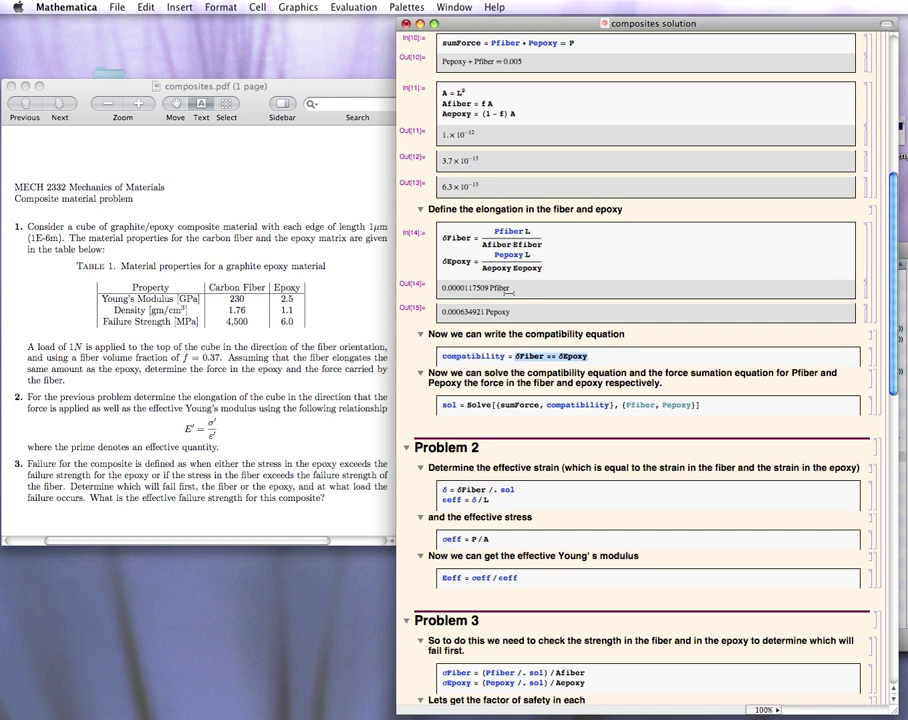
left_click(601, 357)
key("shift+Return")
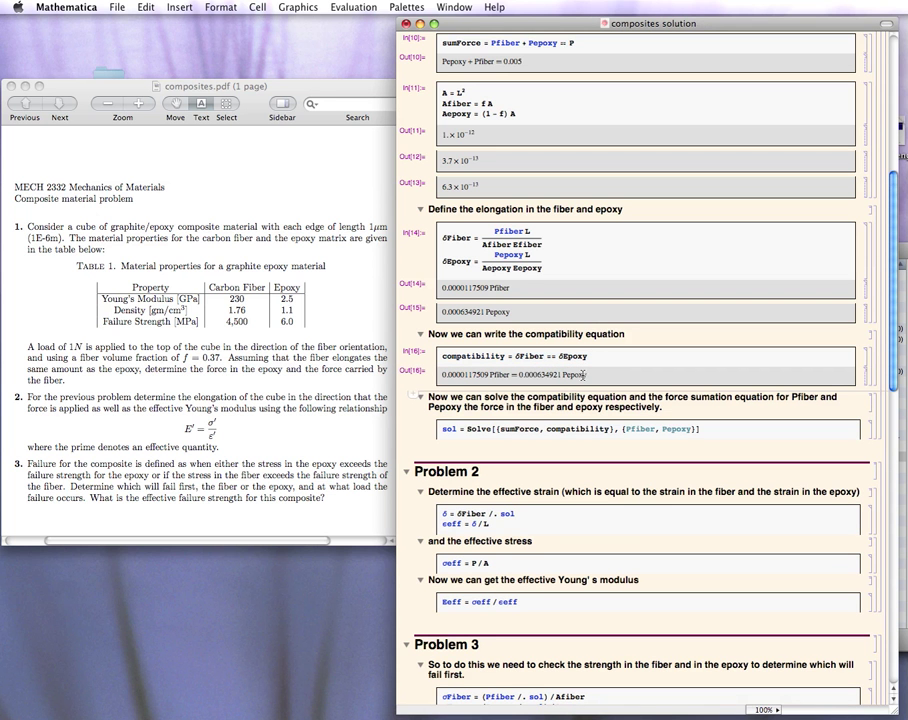
Step: Evaluate the Solve cell that solves sumForce and compatibility for Pfiber and Pepoxy
scroll(583, 375, "down", 3)
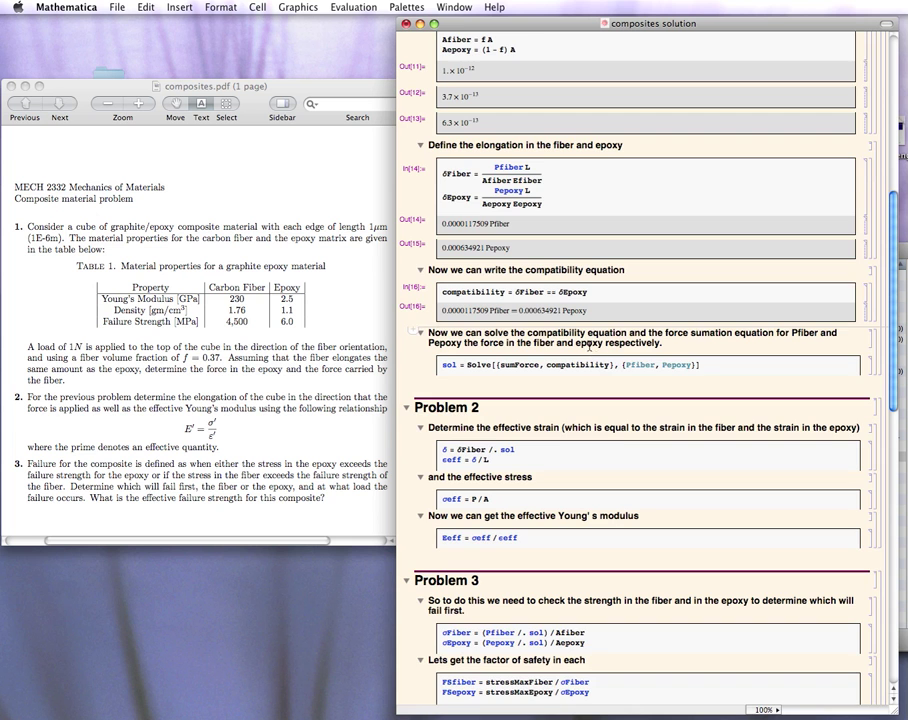
scroll(552, 176, "up", 4)
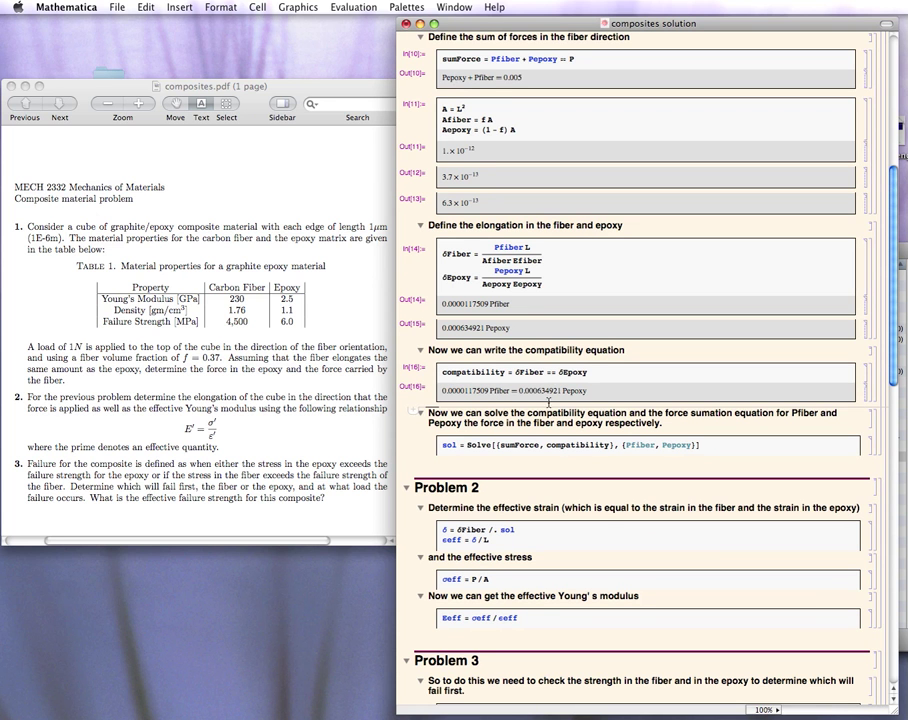
scroll(553, 415, "down", 2)
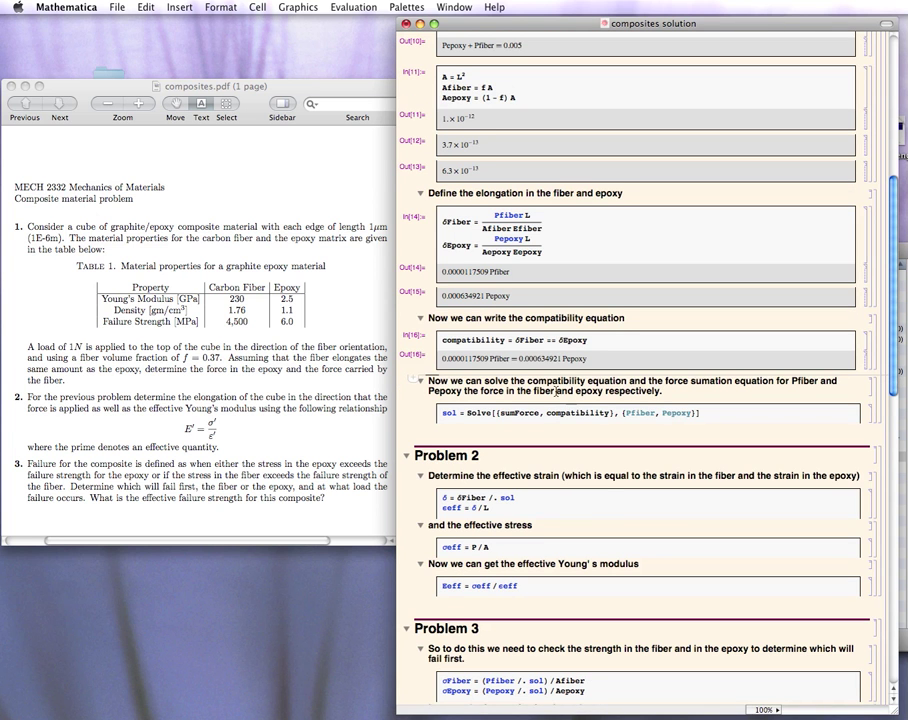
left_click_drag(468, 413, 494, 420)
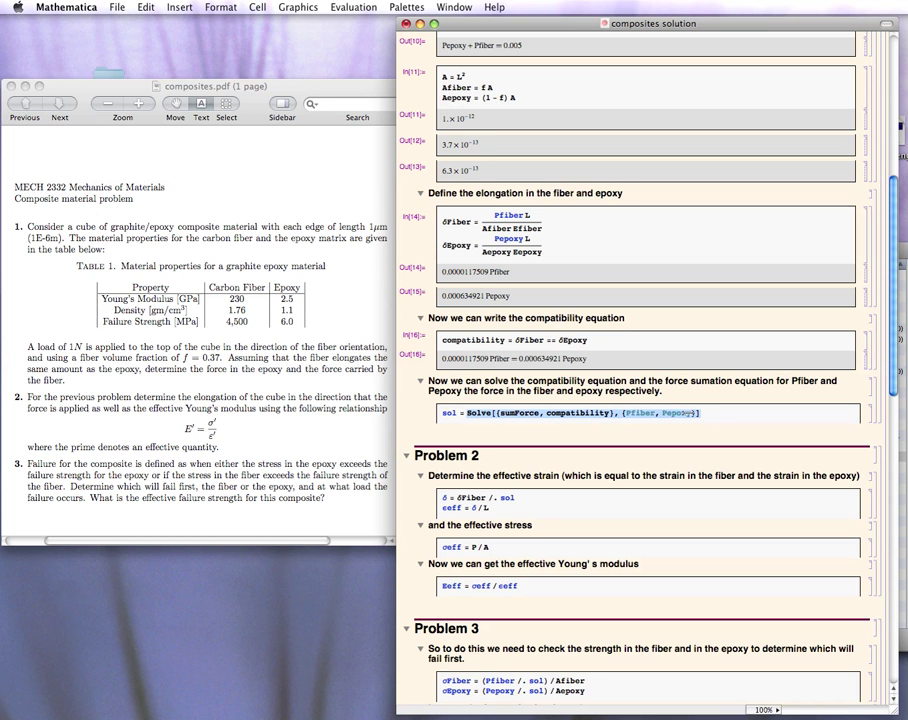
left_click(456, 419)
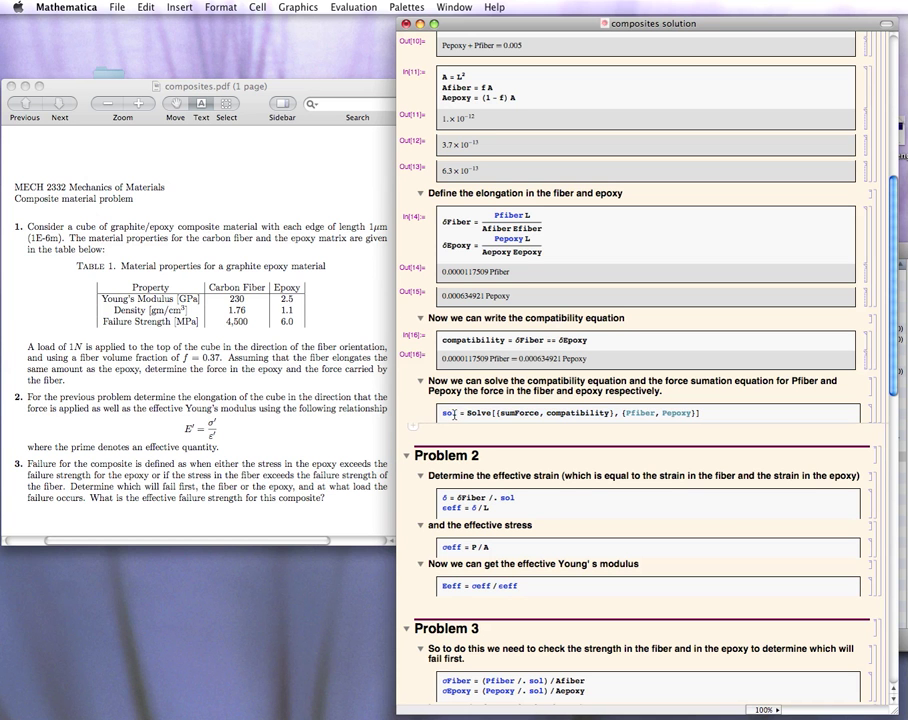
left_click(716, 414)
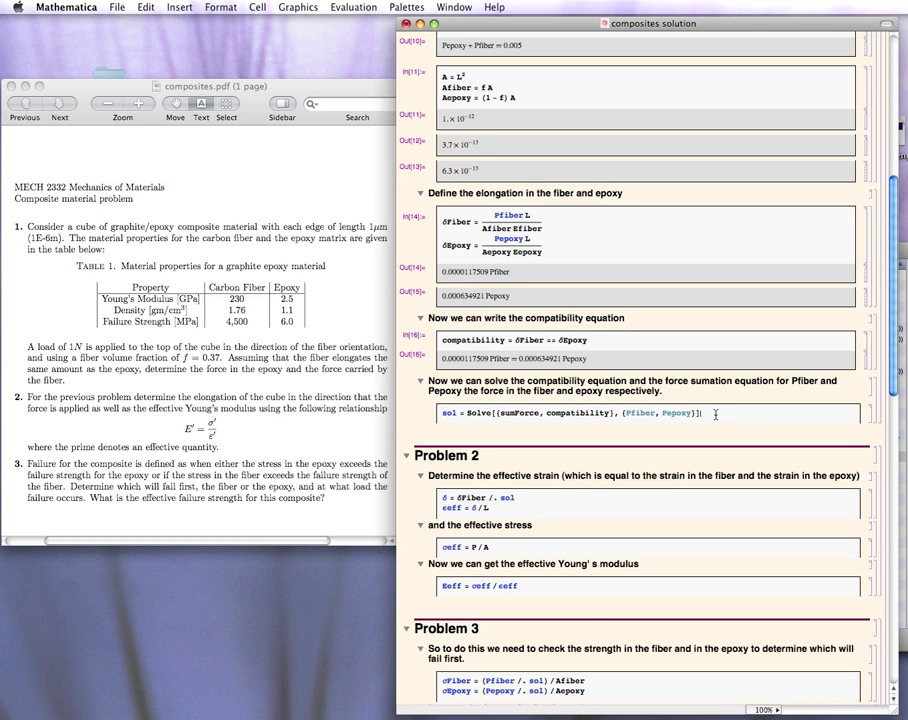
key("shift+Return")
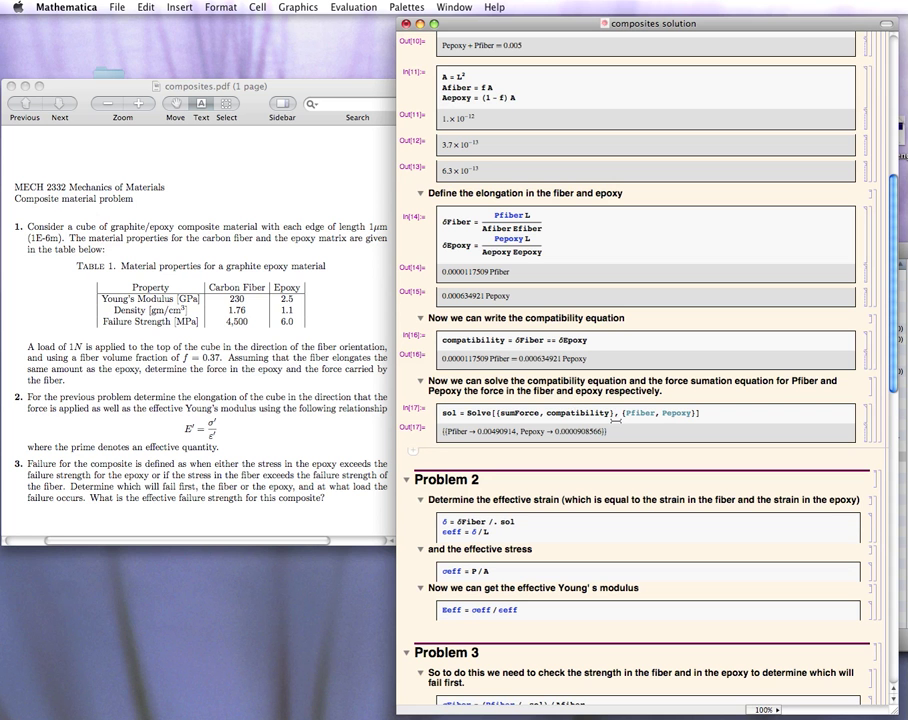
Step: Review the problem parameters and Problem 1 results, continuing to the effective strain, stress and Young's modulus cells of Problem 2
scroll(614, 419, "up", 6)
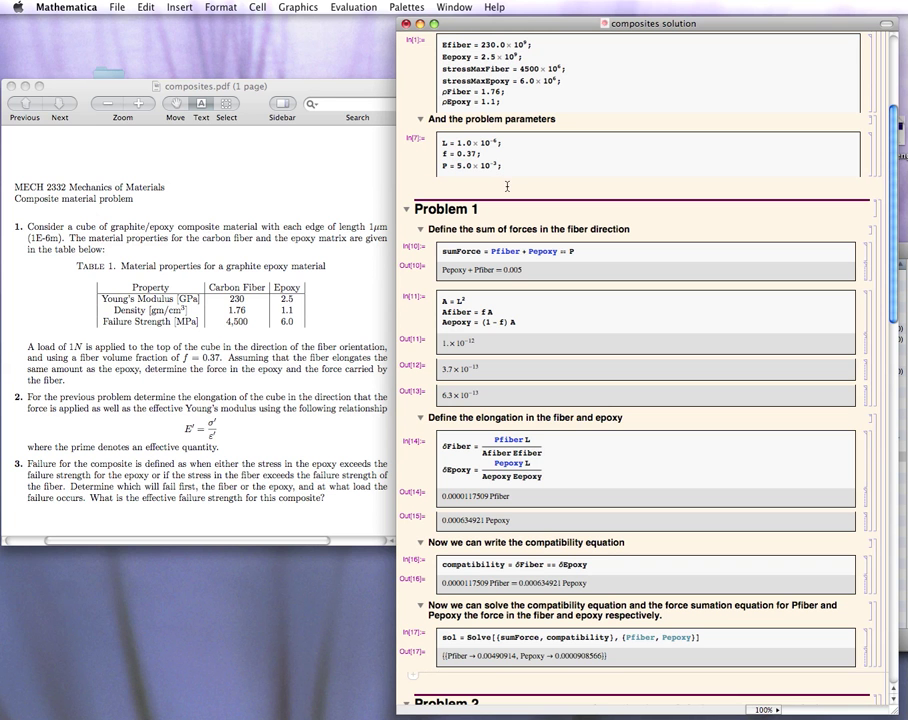
scroll(508, 186, "down", 3)
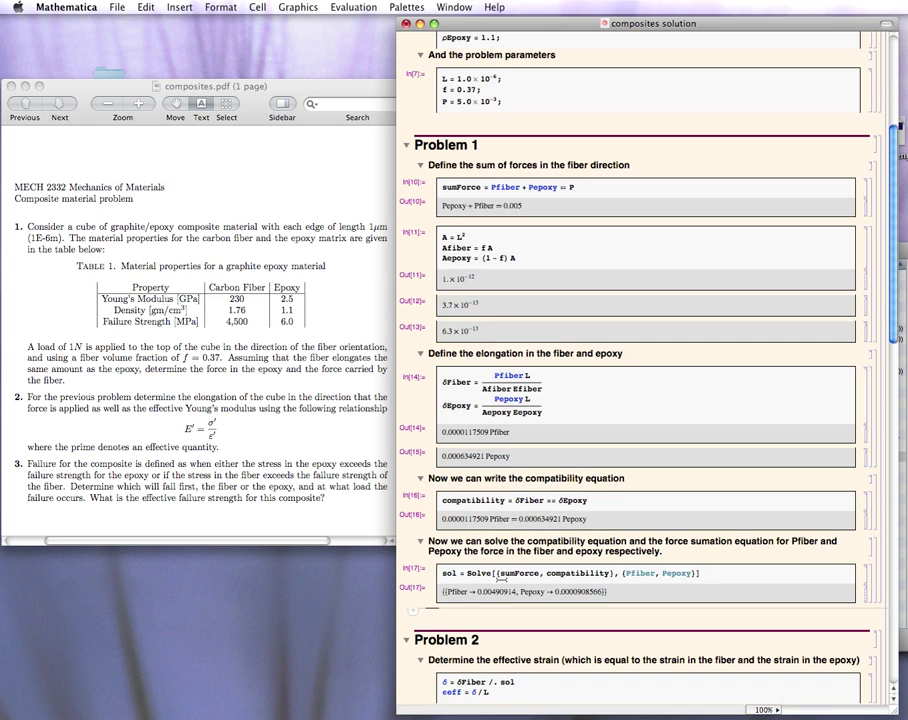
scroll(505, 556, "down", 2)
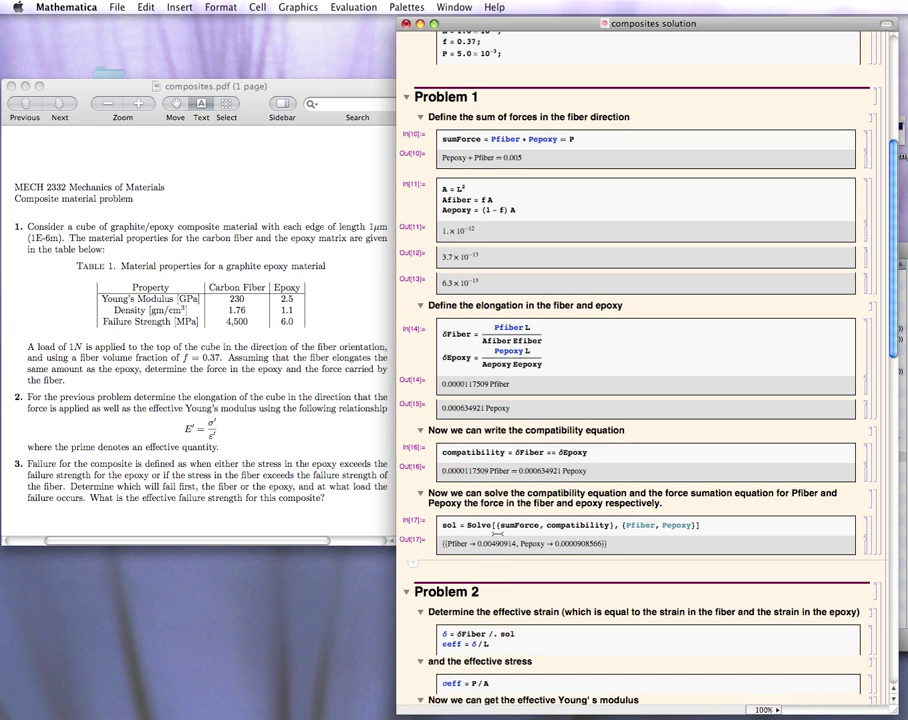
scroll(497, 534, "down", 7)
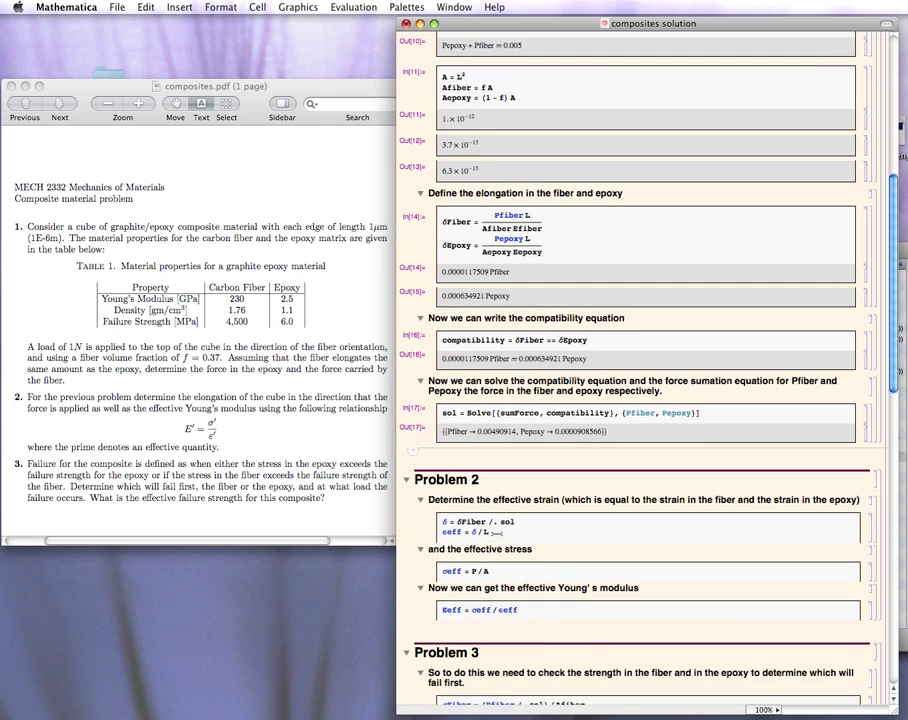
scroll(497, 535, "down", 2)
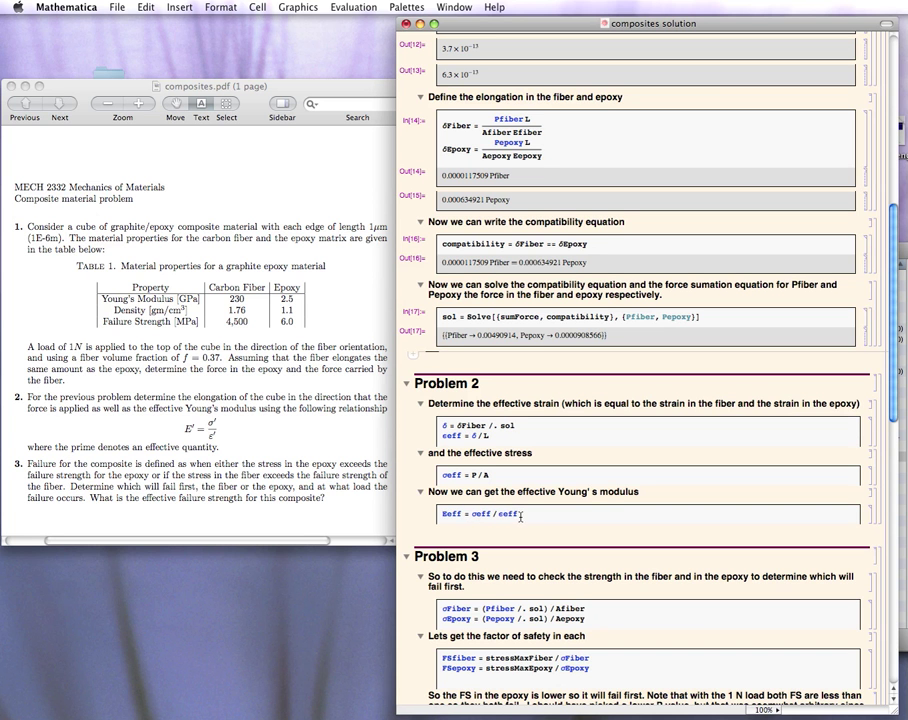
key("super+alt+r")
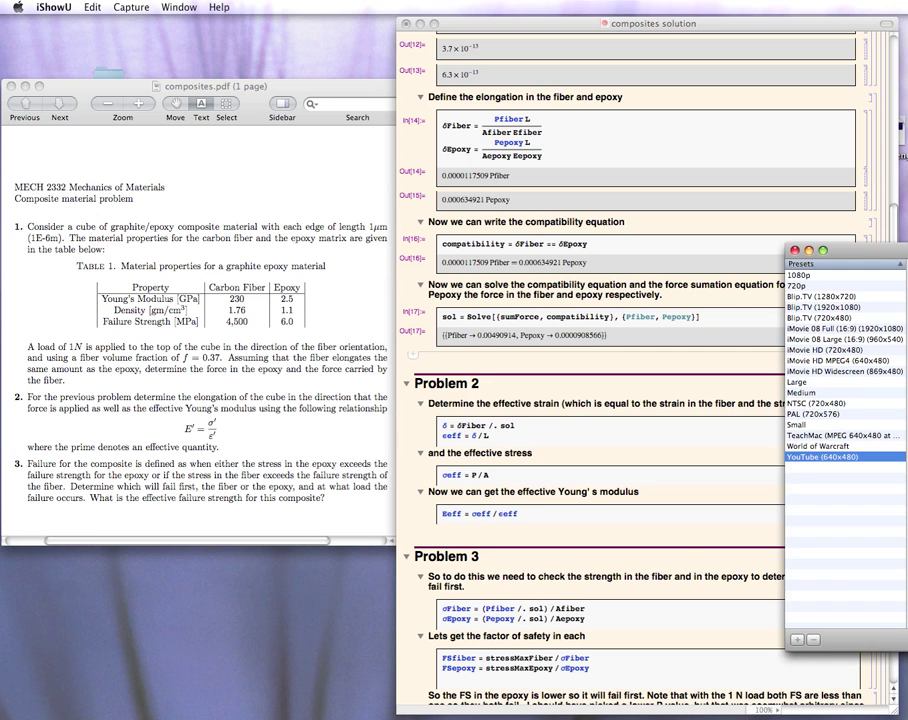
left_click(748, 452)
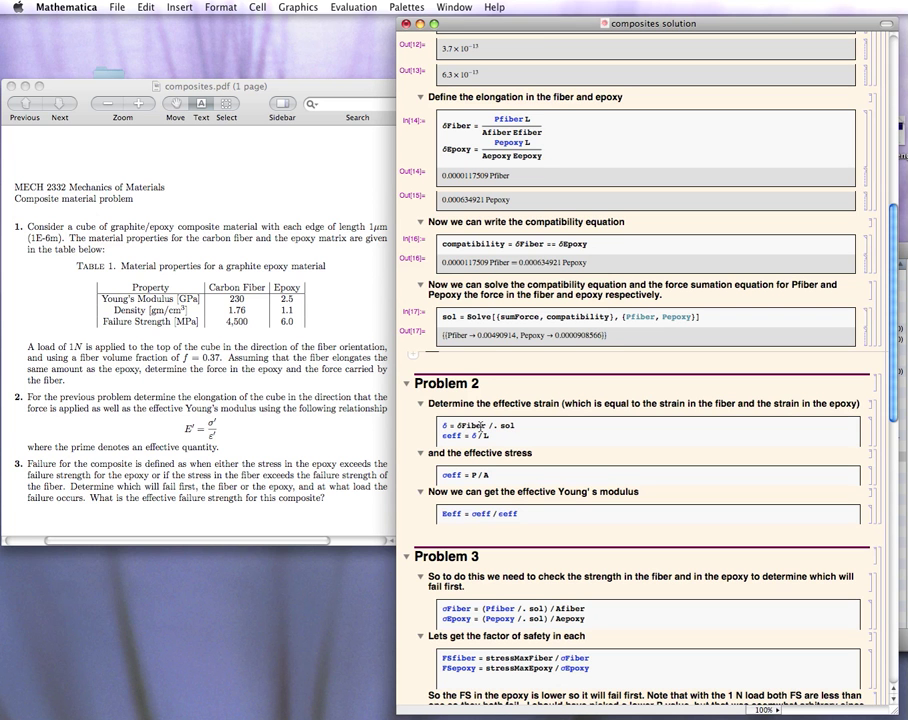
Step: Evaluate the Problem 2 cell that substitutes sol into δFiber to get the elongation δ and the effective strain
left_click_drag(488, 426, 517, 428)
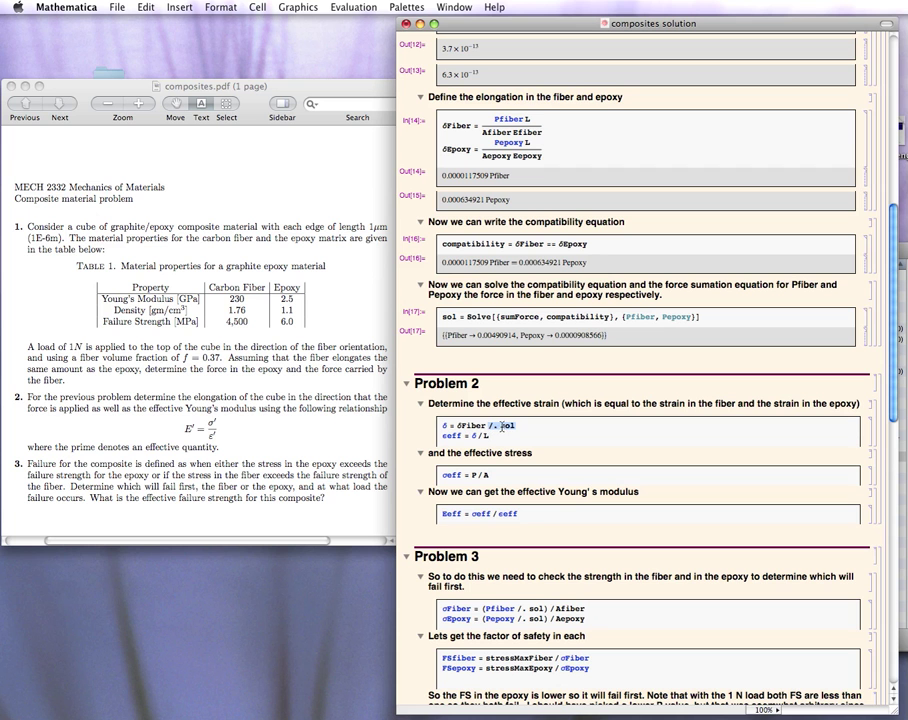
left_click(500, 427)
key("Down")
key("shift+Return")
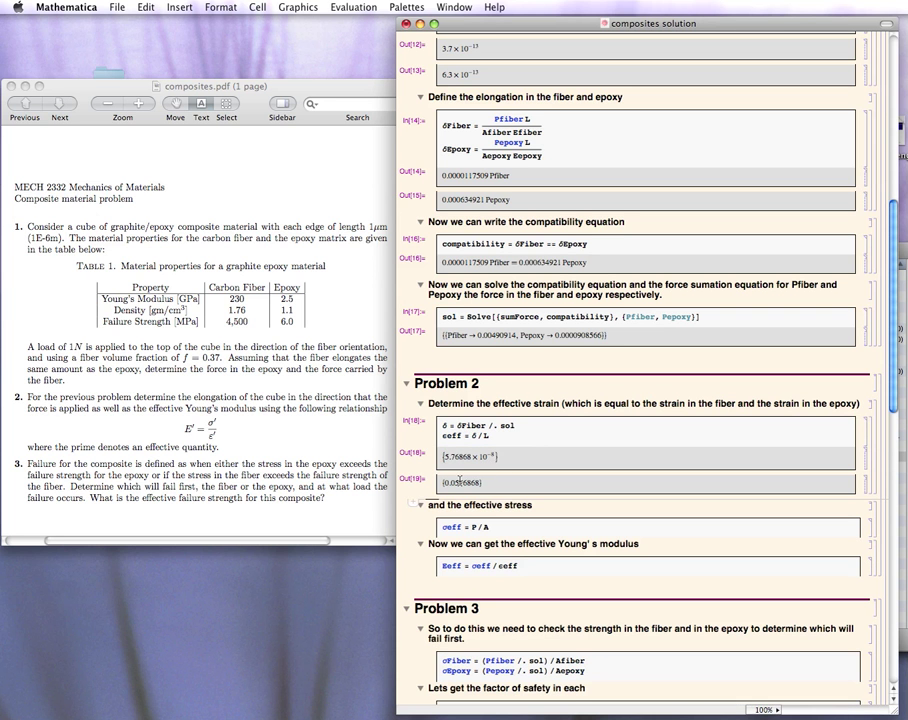
Step: Evaluate the effective stress cell σeff = P/A and the effective Young's modulus cell Eeff in Problem 2
scroll(480, 484, "down", 1)
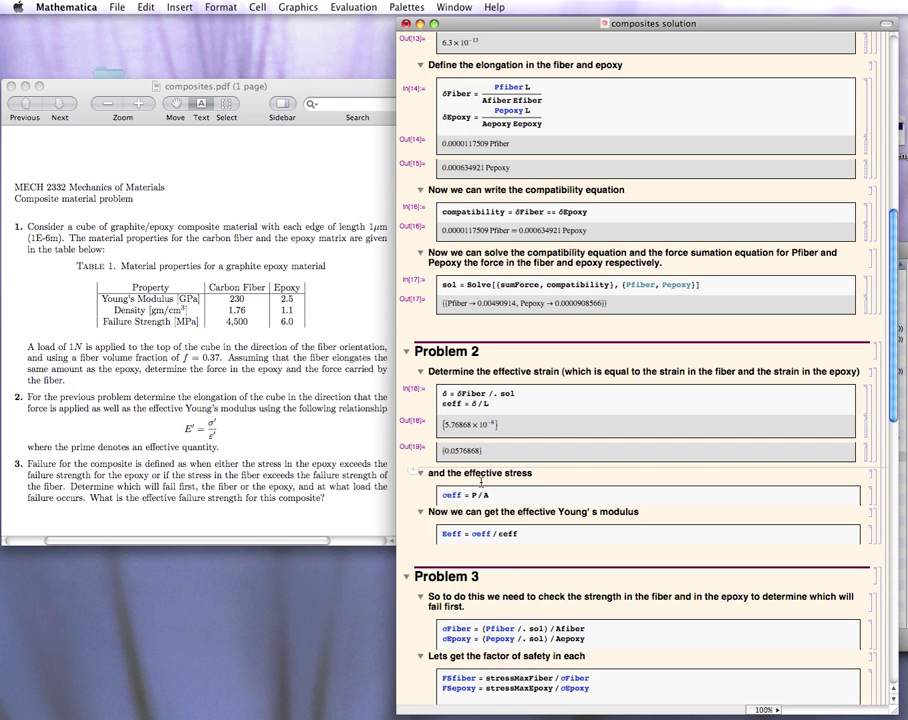
key("shift+Return")
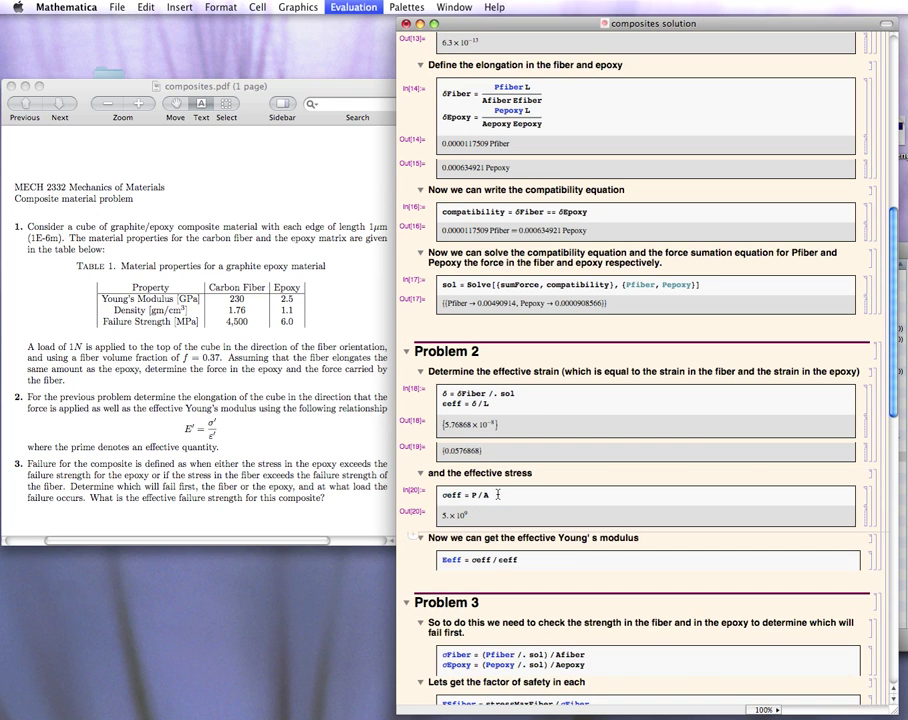
scroll(497, 494, "down", 2)
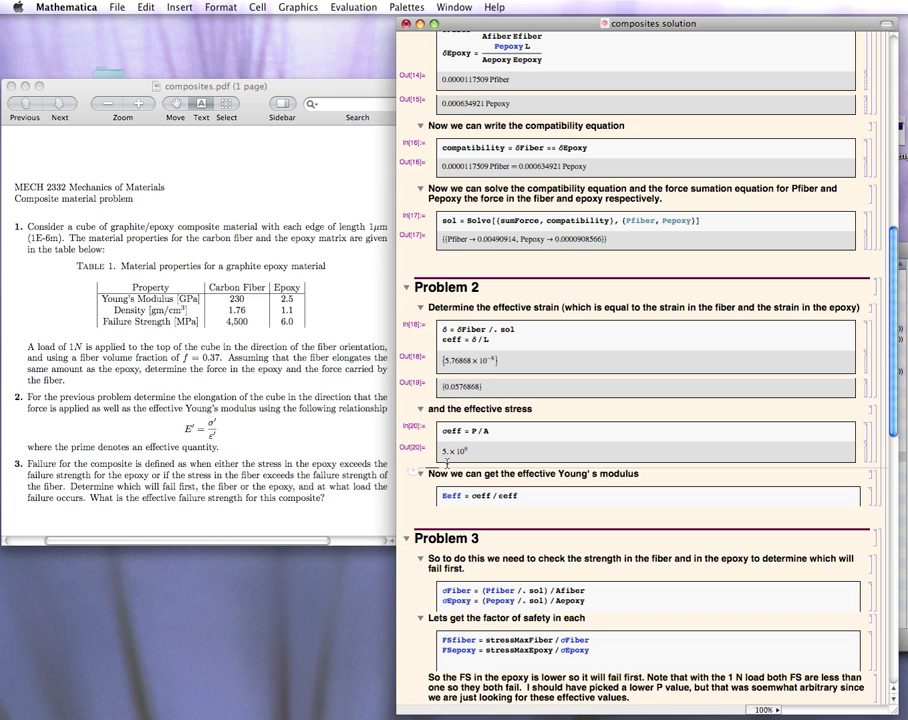
left_click(540, 495)
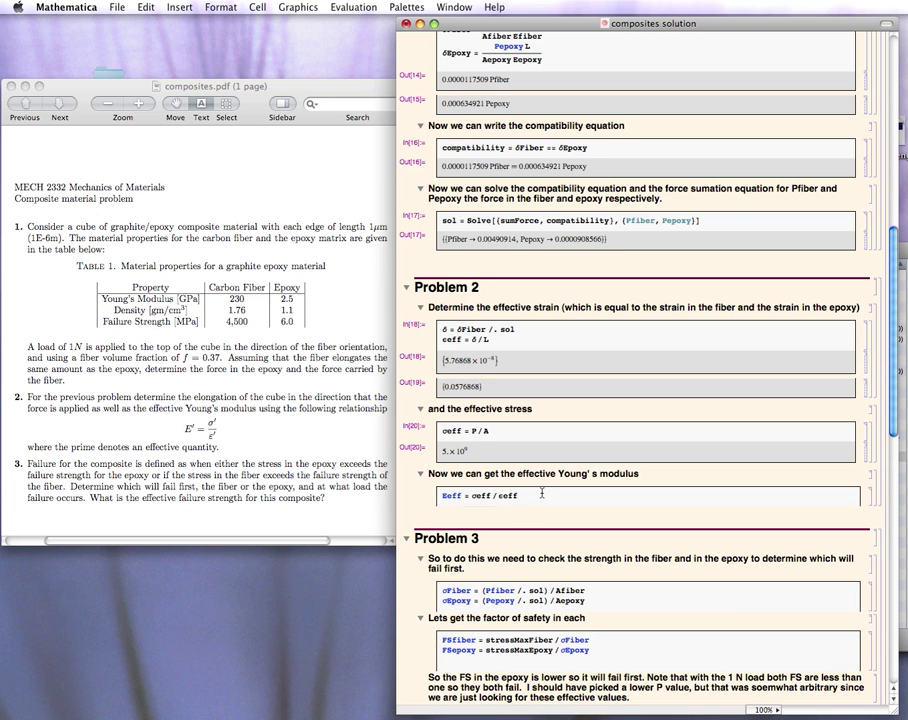
key("shift+Return")
Step: Evaluate the Problem 3 cell that computes the stresses σFiber and σEpoxy from the solved forces
scroll(541, 493, "down", 2)
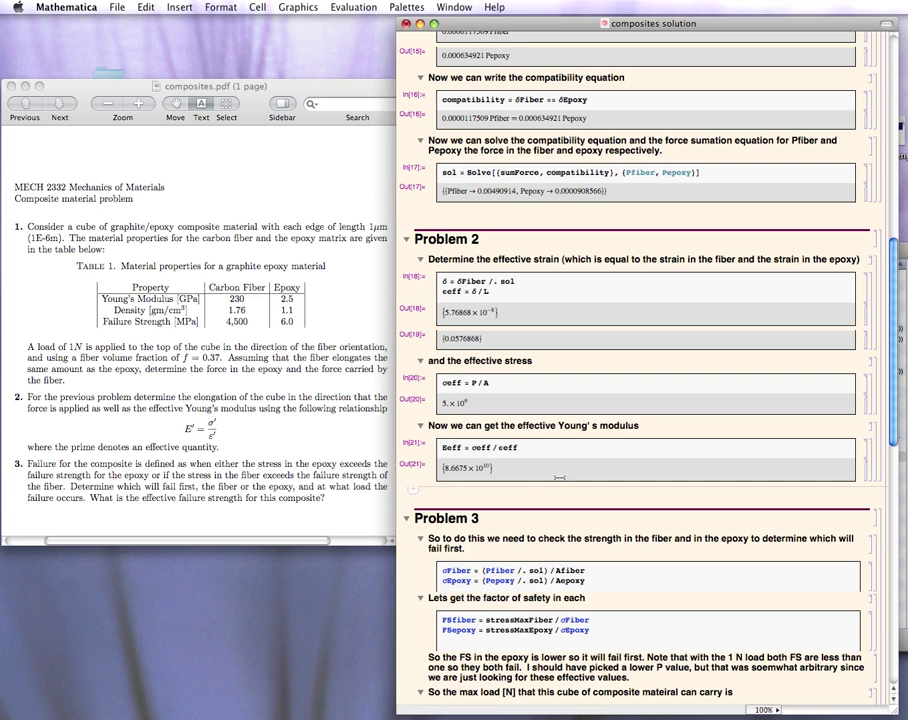
scroll(590, 504, "down", 6)
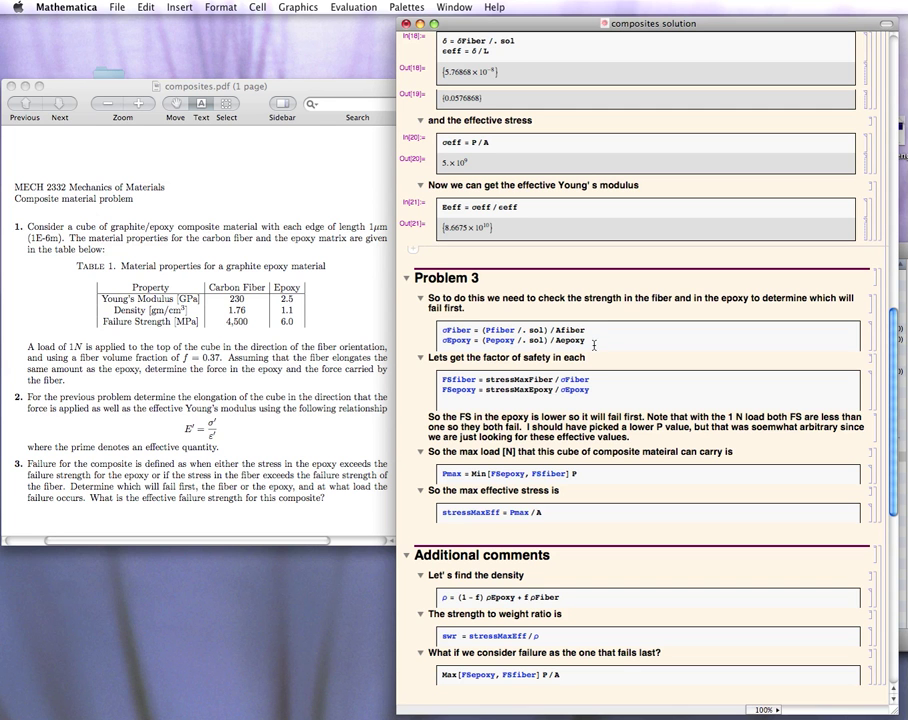
left_click(595, 341)
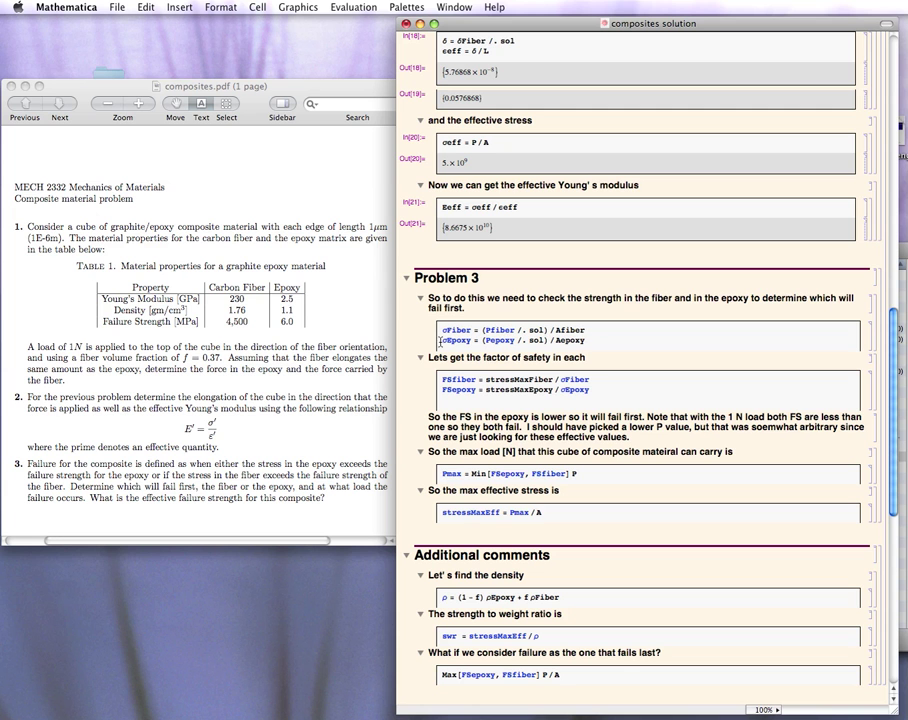
left_click(591, 340)
key("shift+Return")
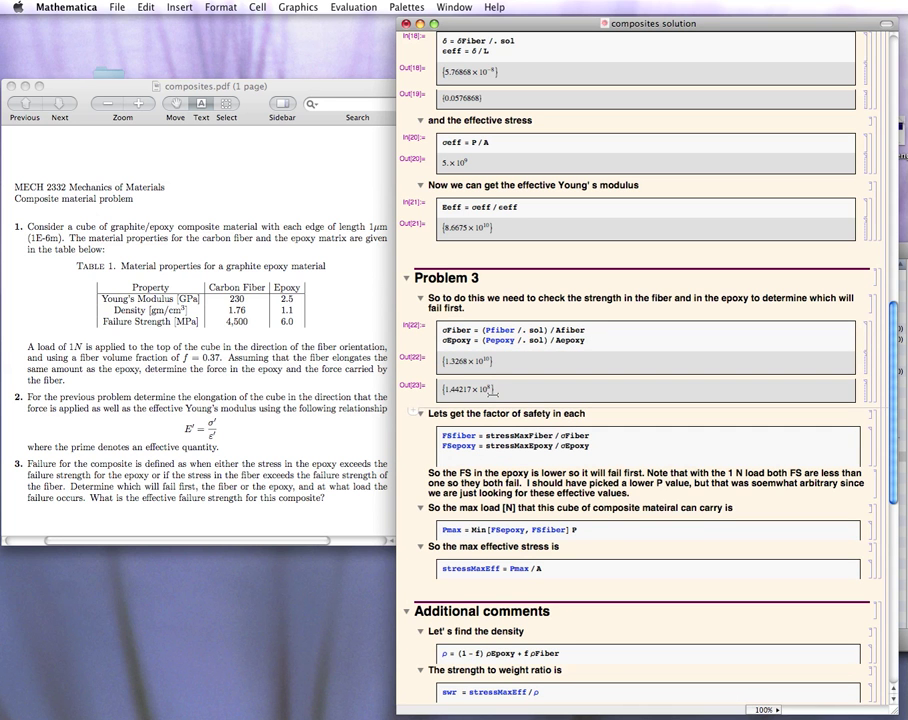
Step: Evaluate the factor of safety cell defining FSfiber and FSepoxy
scroll(459, 380, "down", 3)
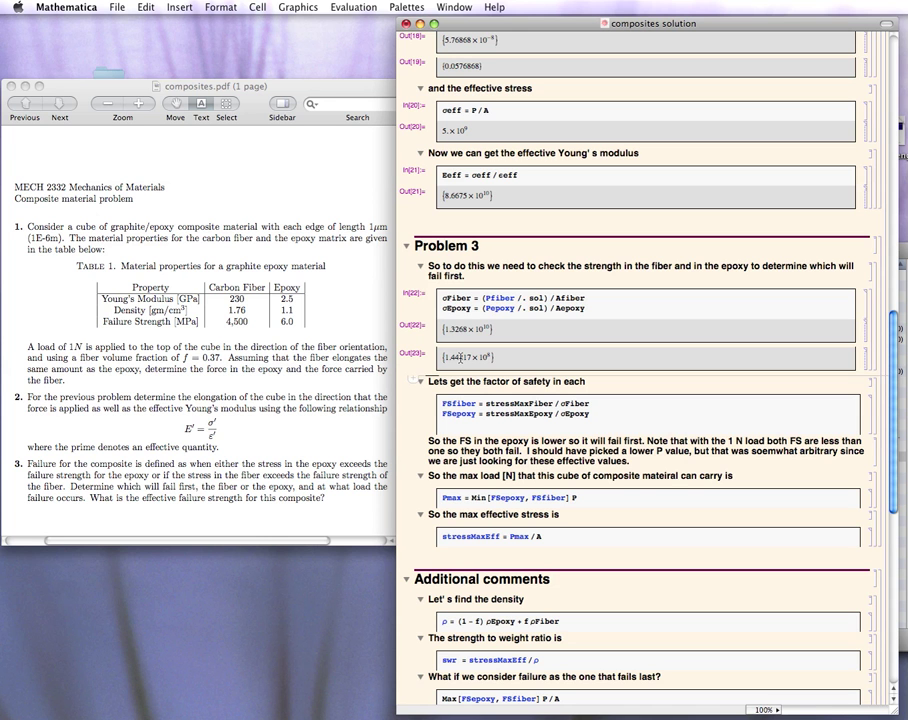
scroll(454, 357, "down", 2)
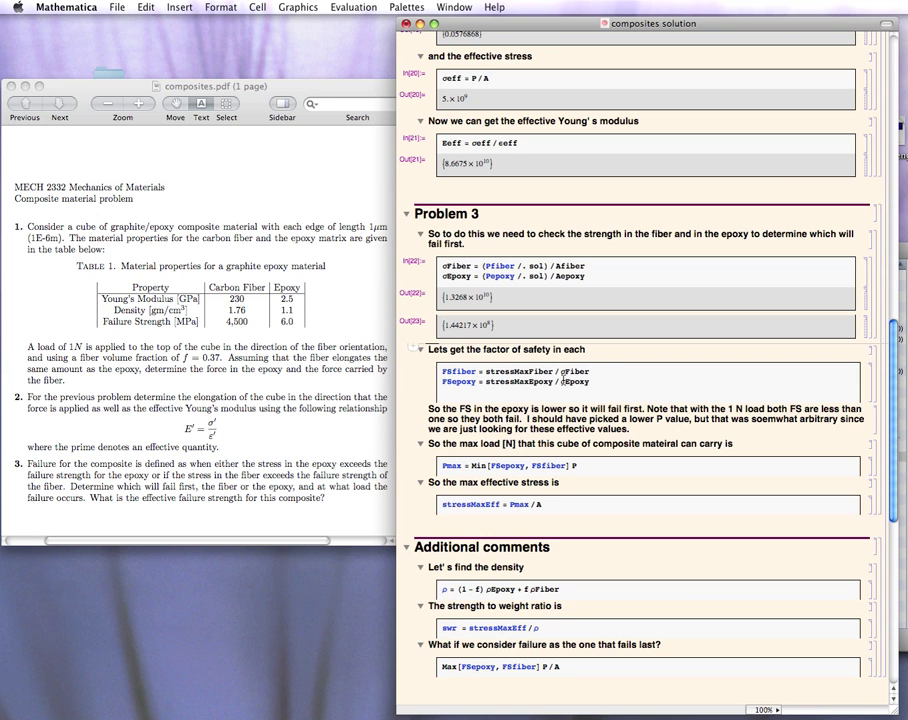
key("shift+Return")
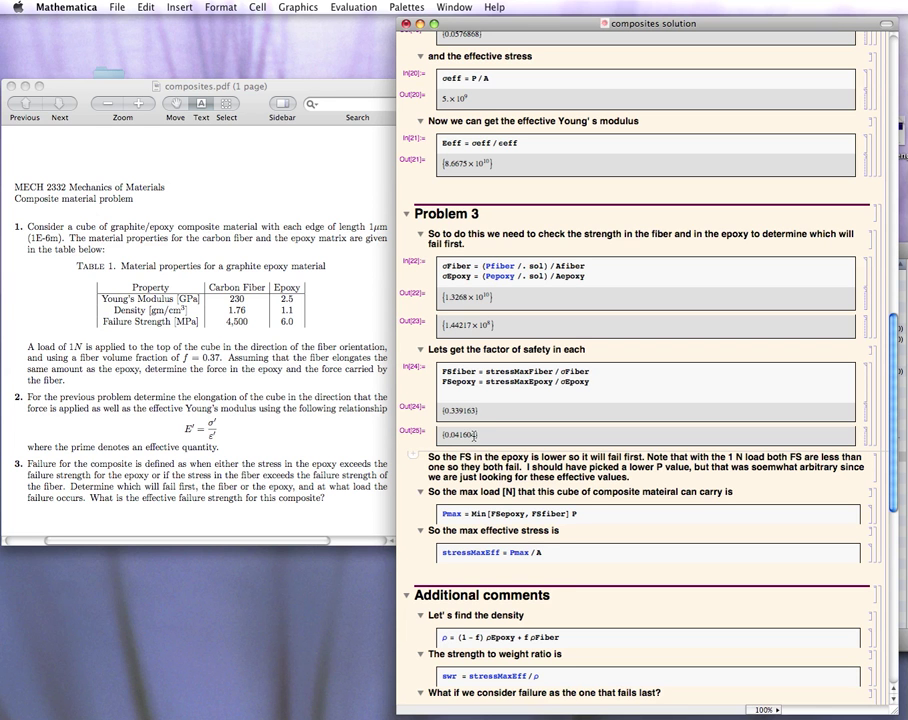
Step: Evaluate the maximum load cell Pmax = Min[FSepoxy, FSfiber] P and the maximum effective stress cell stressMaxEff = Pmax/A
scroll(456, 434, "down", 3)
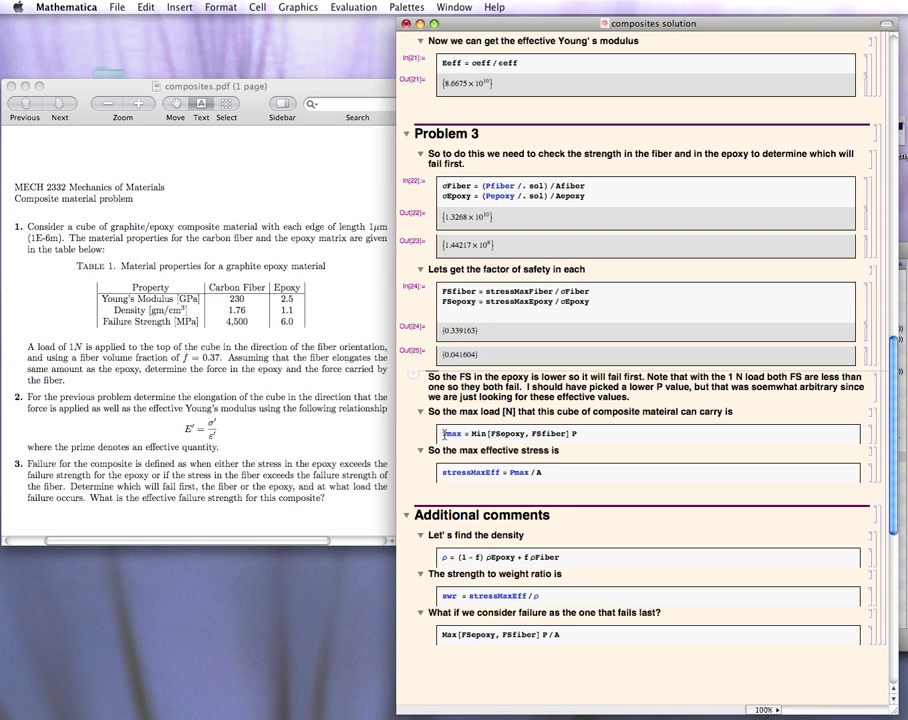
left_click_drag(445, 434, 458, 436)
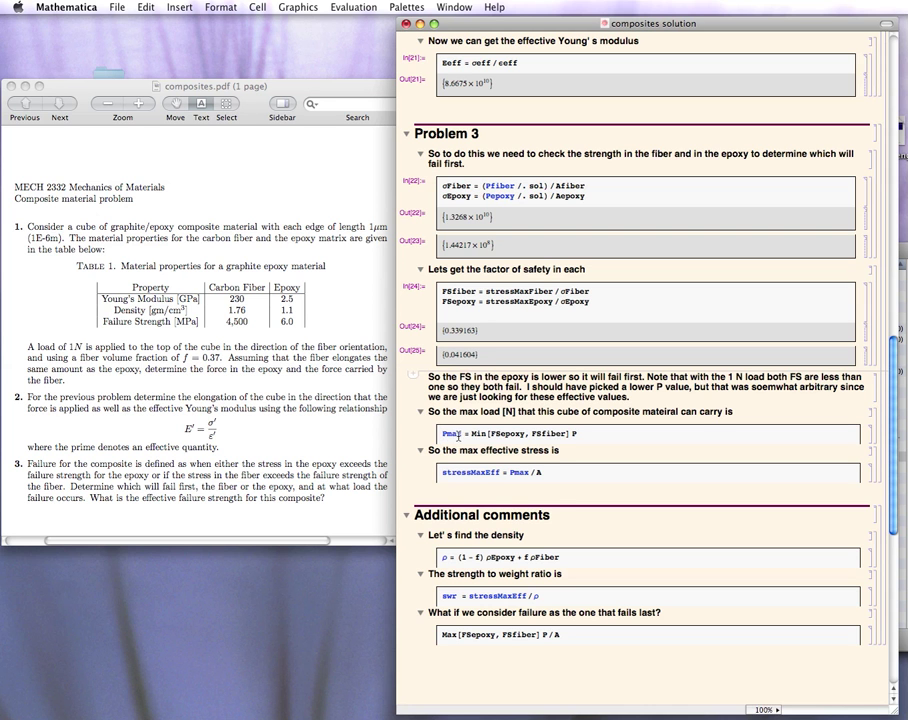
left_click(464, 346)
left_click(581, 433)
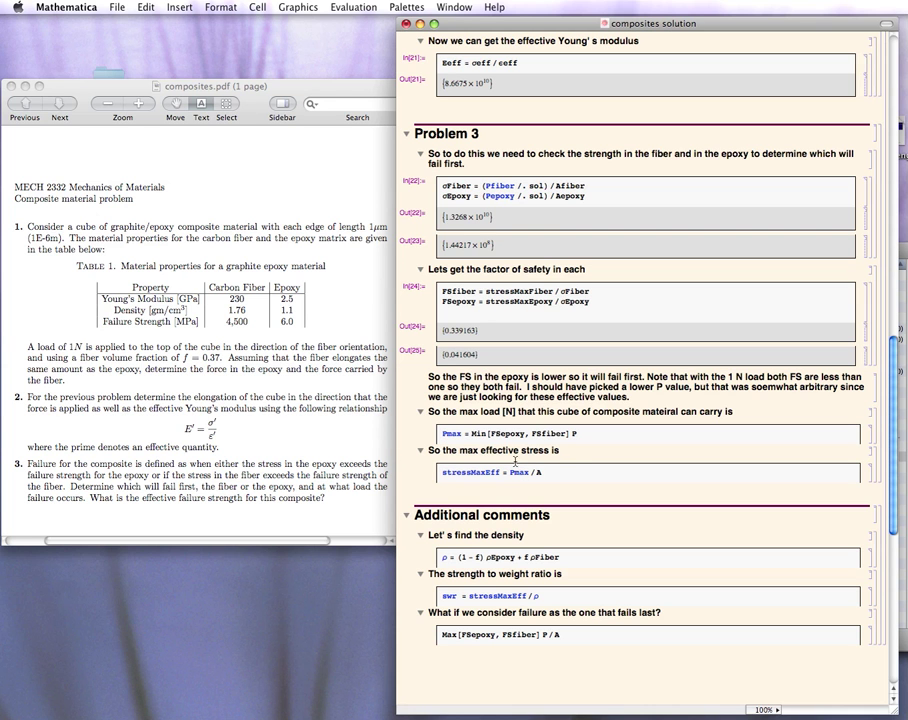
left_click(561, 476)
left_click(540, 433)
key("shift+Return")
left_click(569, 494)
key("shift+Return")
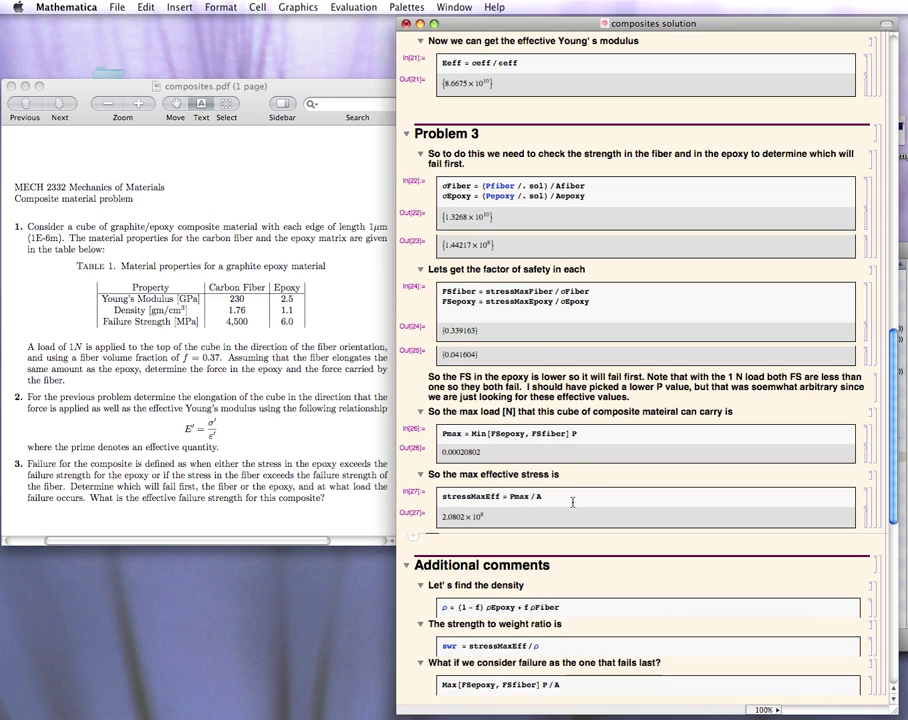
Step: Evaluate the Max[FSepoxy, FSfiber] P/A cell under Additional comments, which treats failure as the component that fails last
scroll(566, 495, "down", 3)
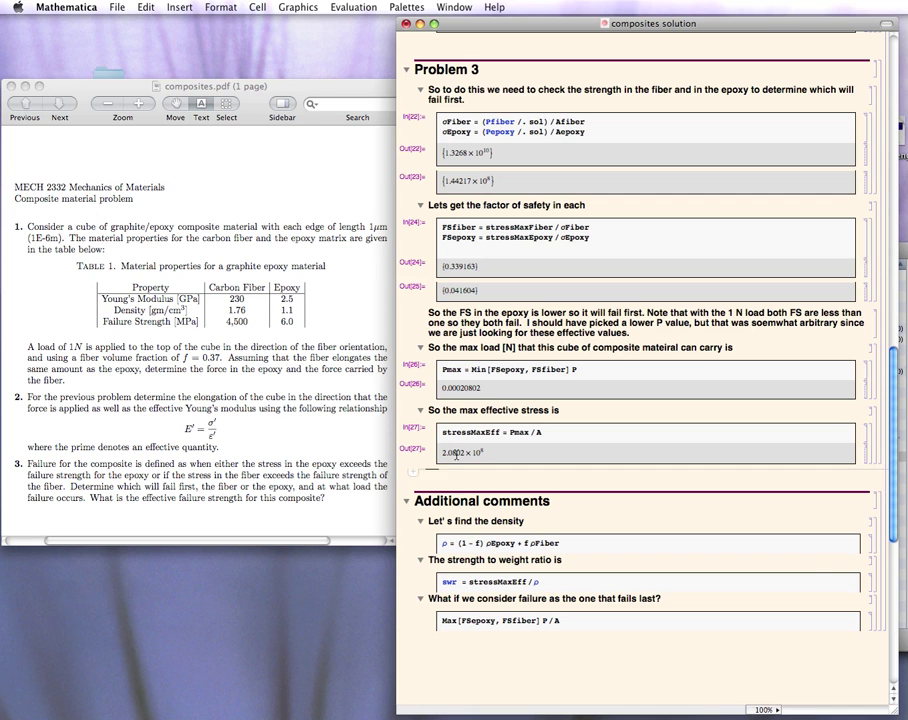
scroll(478, 513, "down", 1)
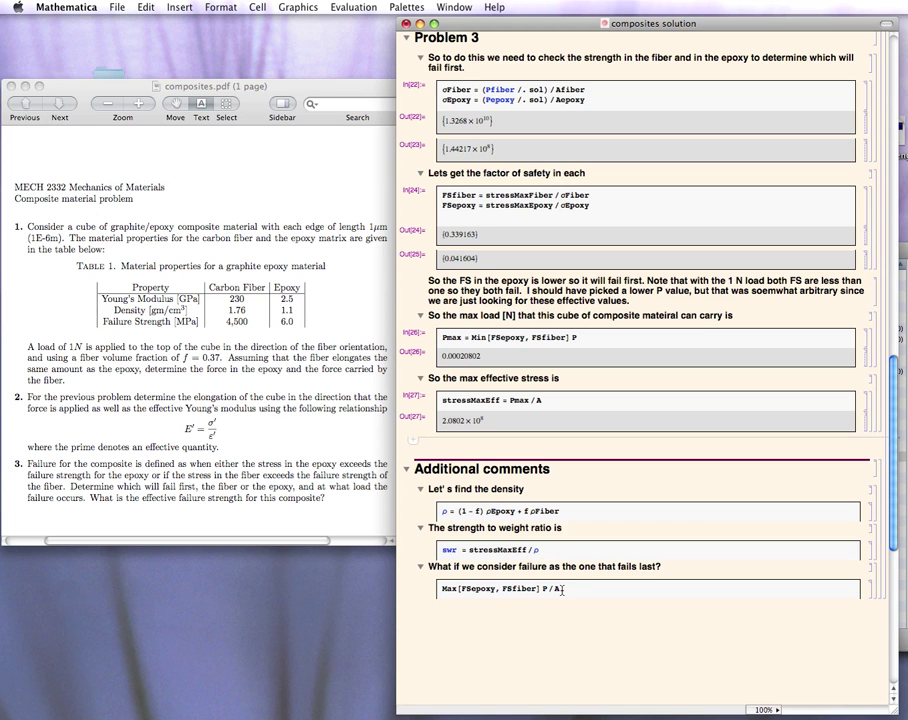
key("shift+Return")
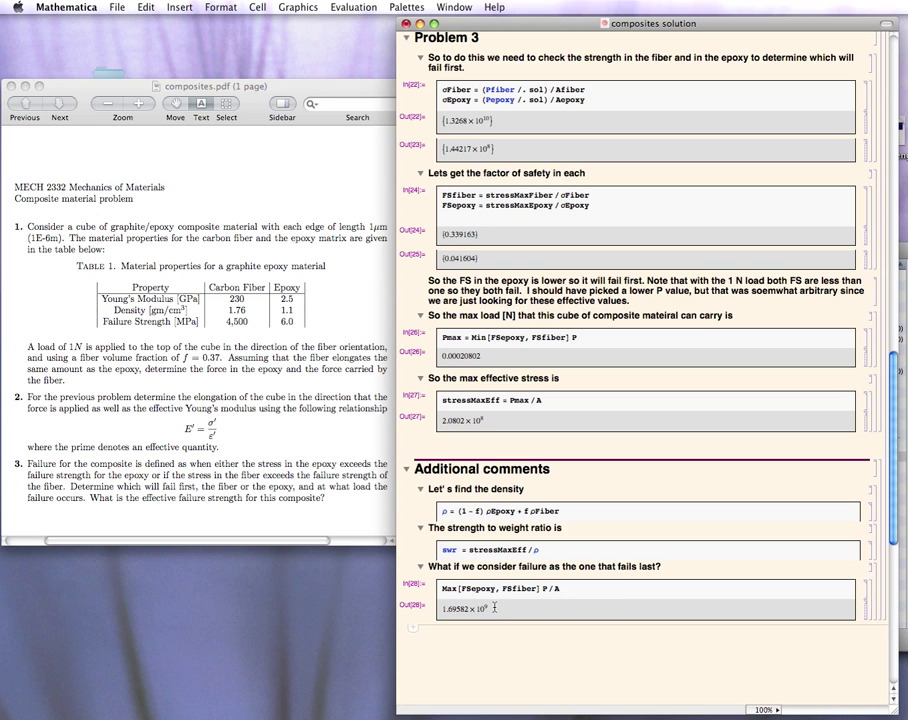